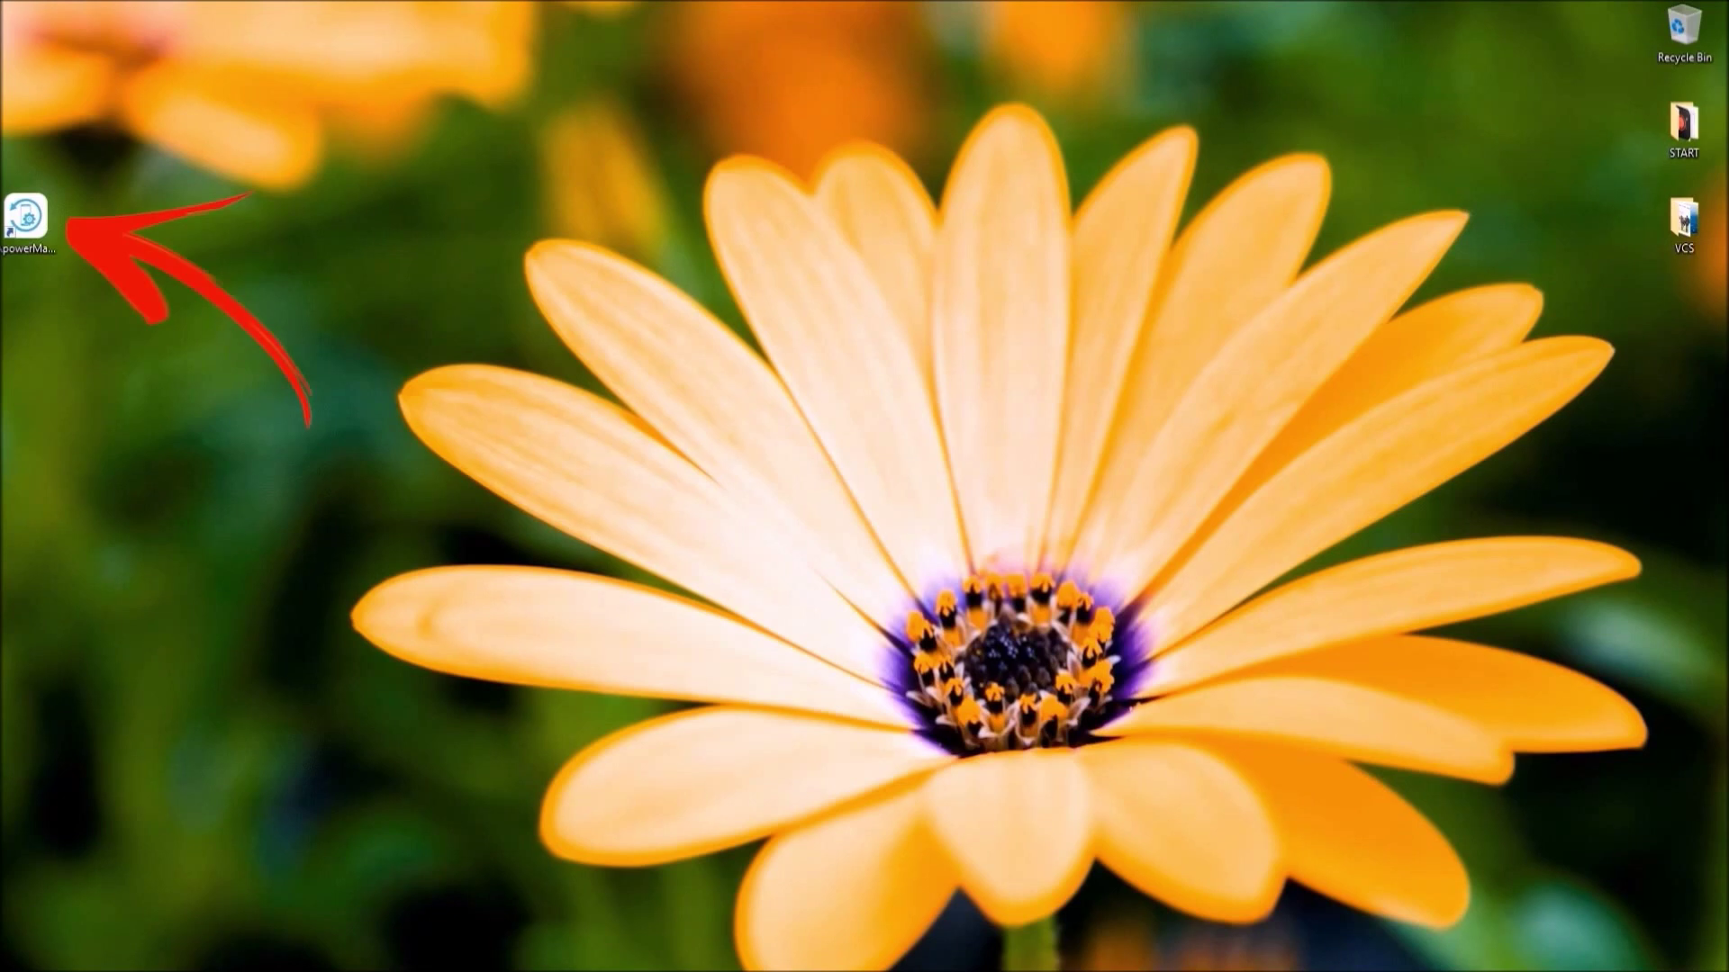
Step: Launch ApowerManager from its desktop shortcut to show the Samsung SM-G935F's details
double_click(18, 243)
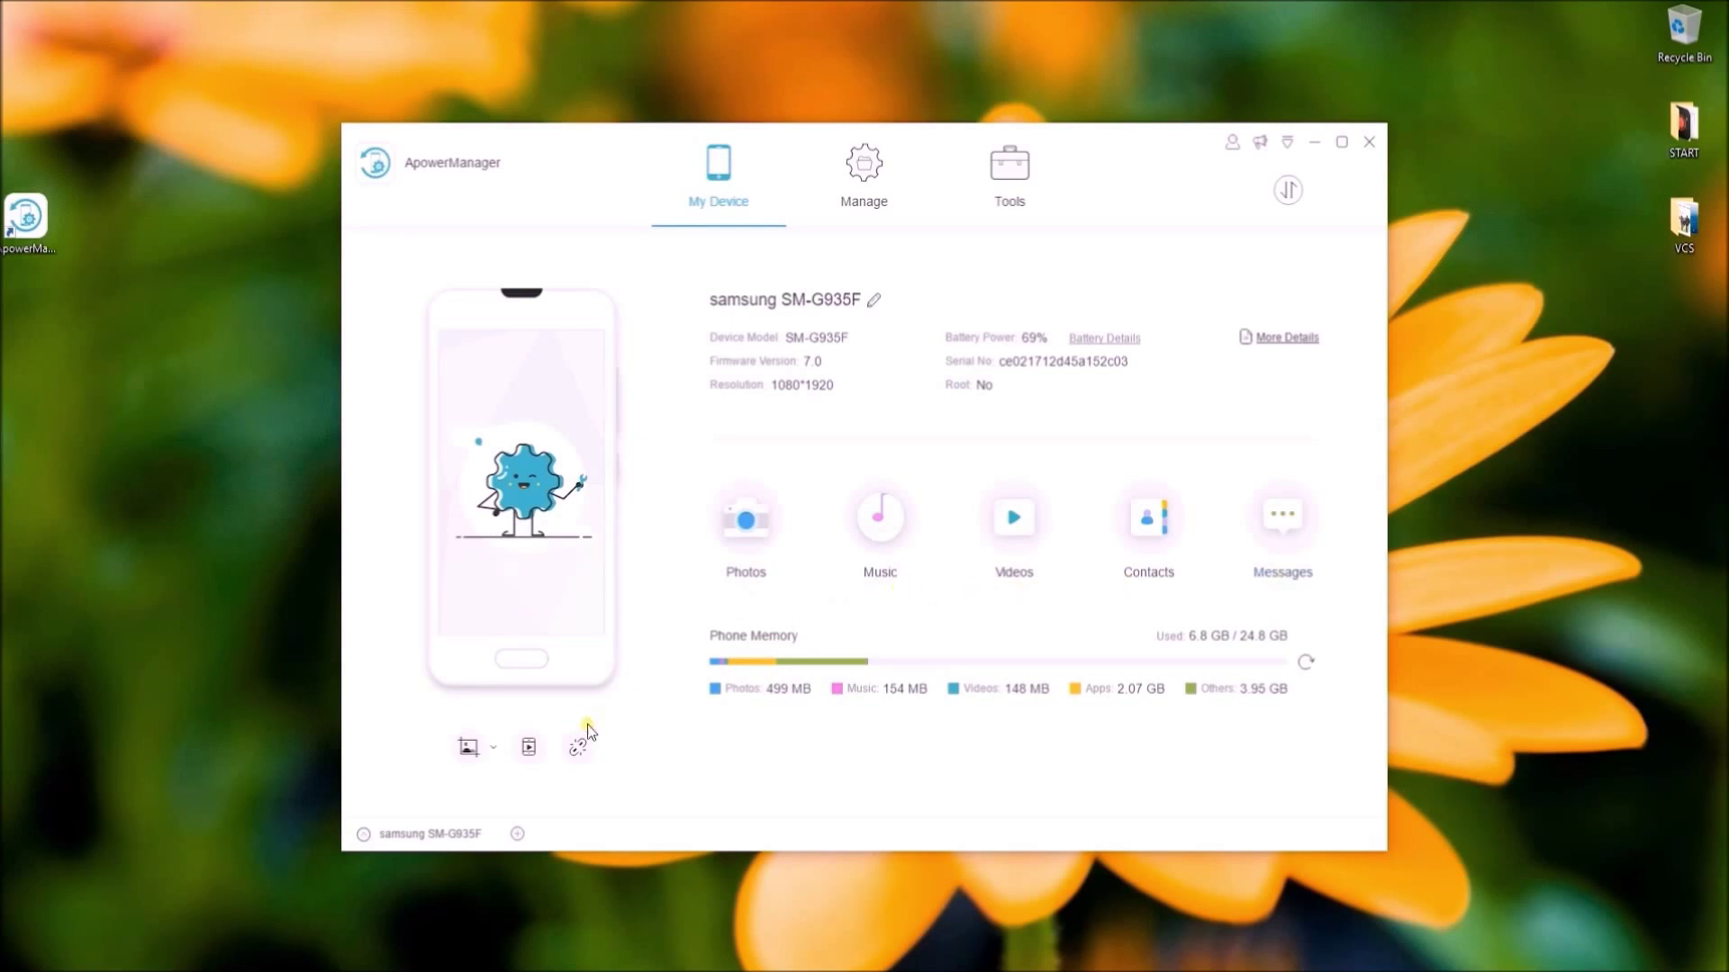
Step: Mirror the phone screen, then go to the Manage > Contacts page and start a new contact
left_click(530, 749)
left_click(860, 190)
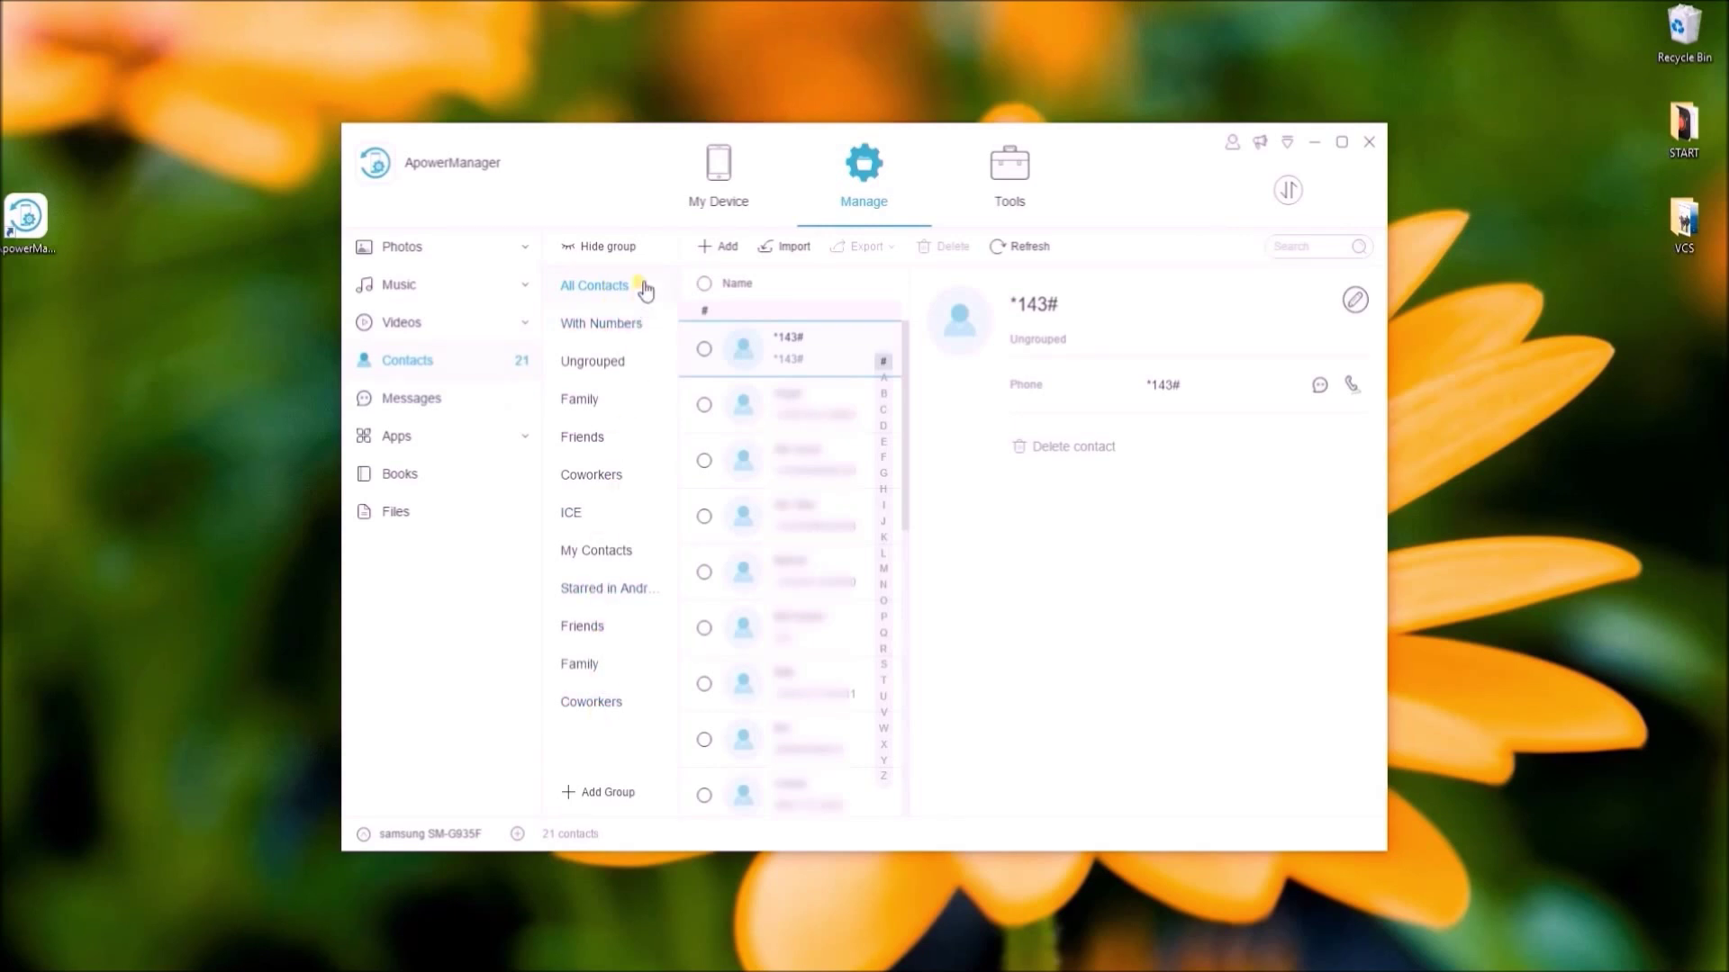
left_click(721, 247)
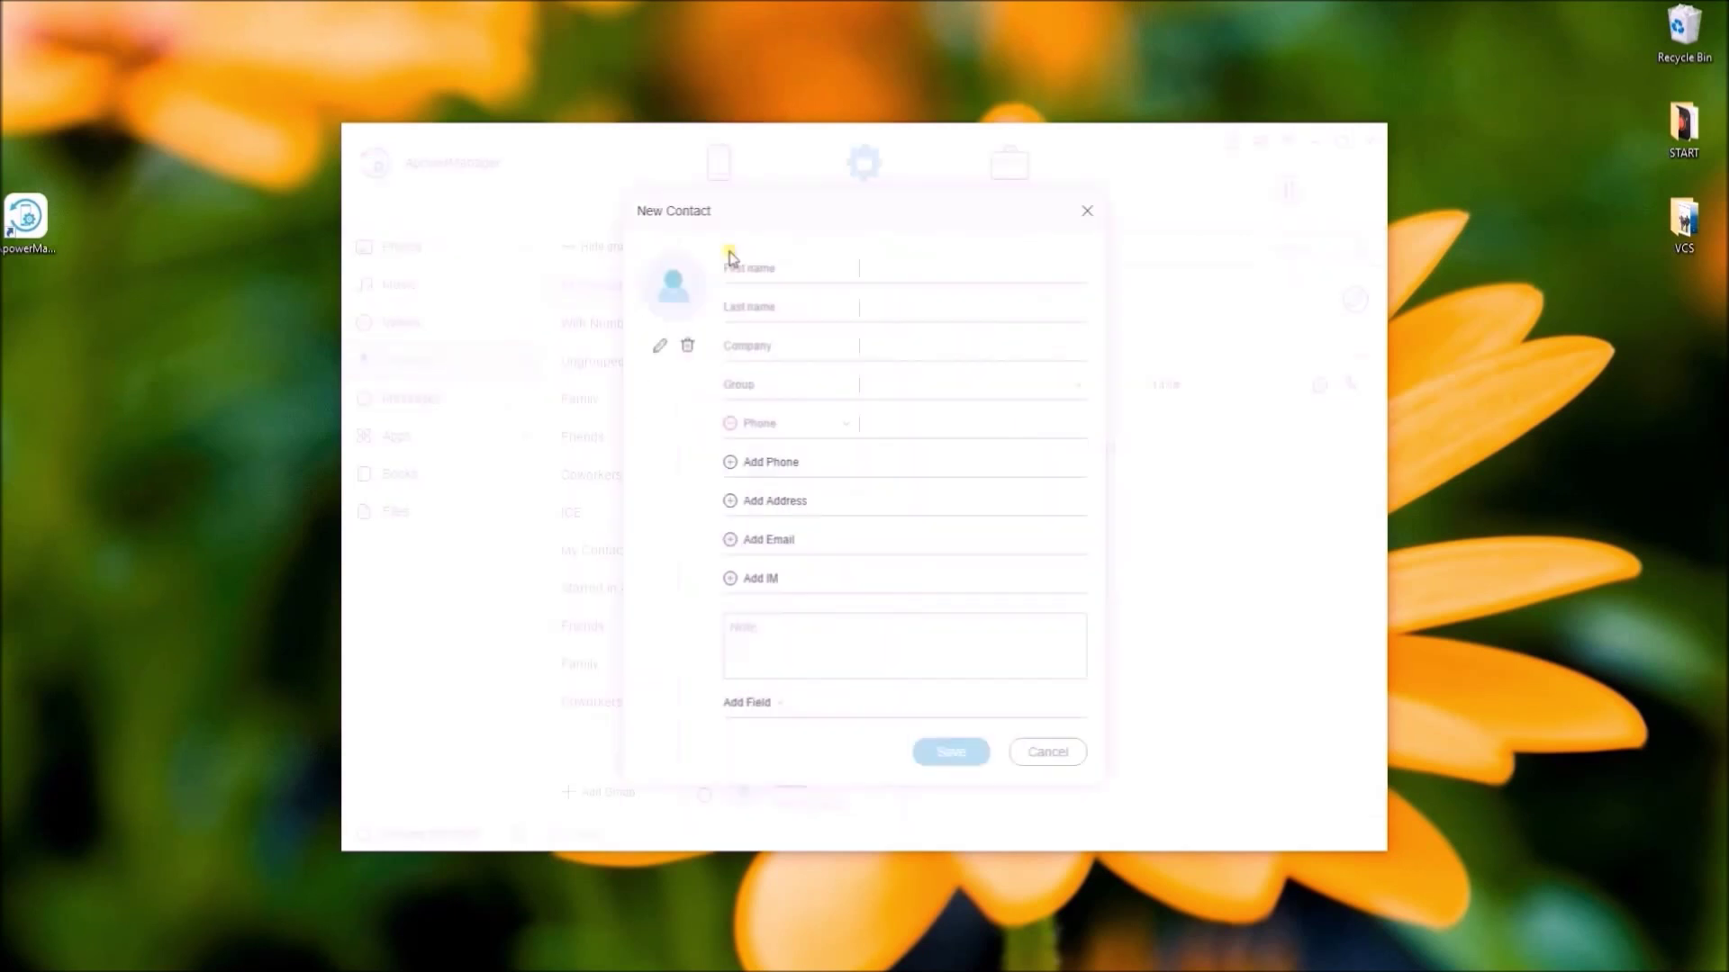
Step: Enter the contact's first name, last name and phone number, and save it to the phone
left_click(859, 267)
type("AA")
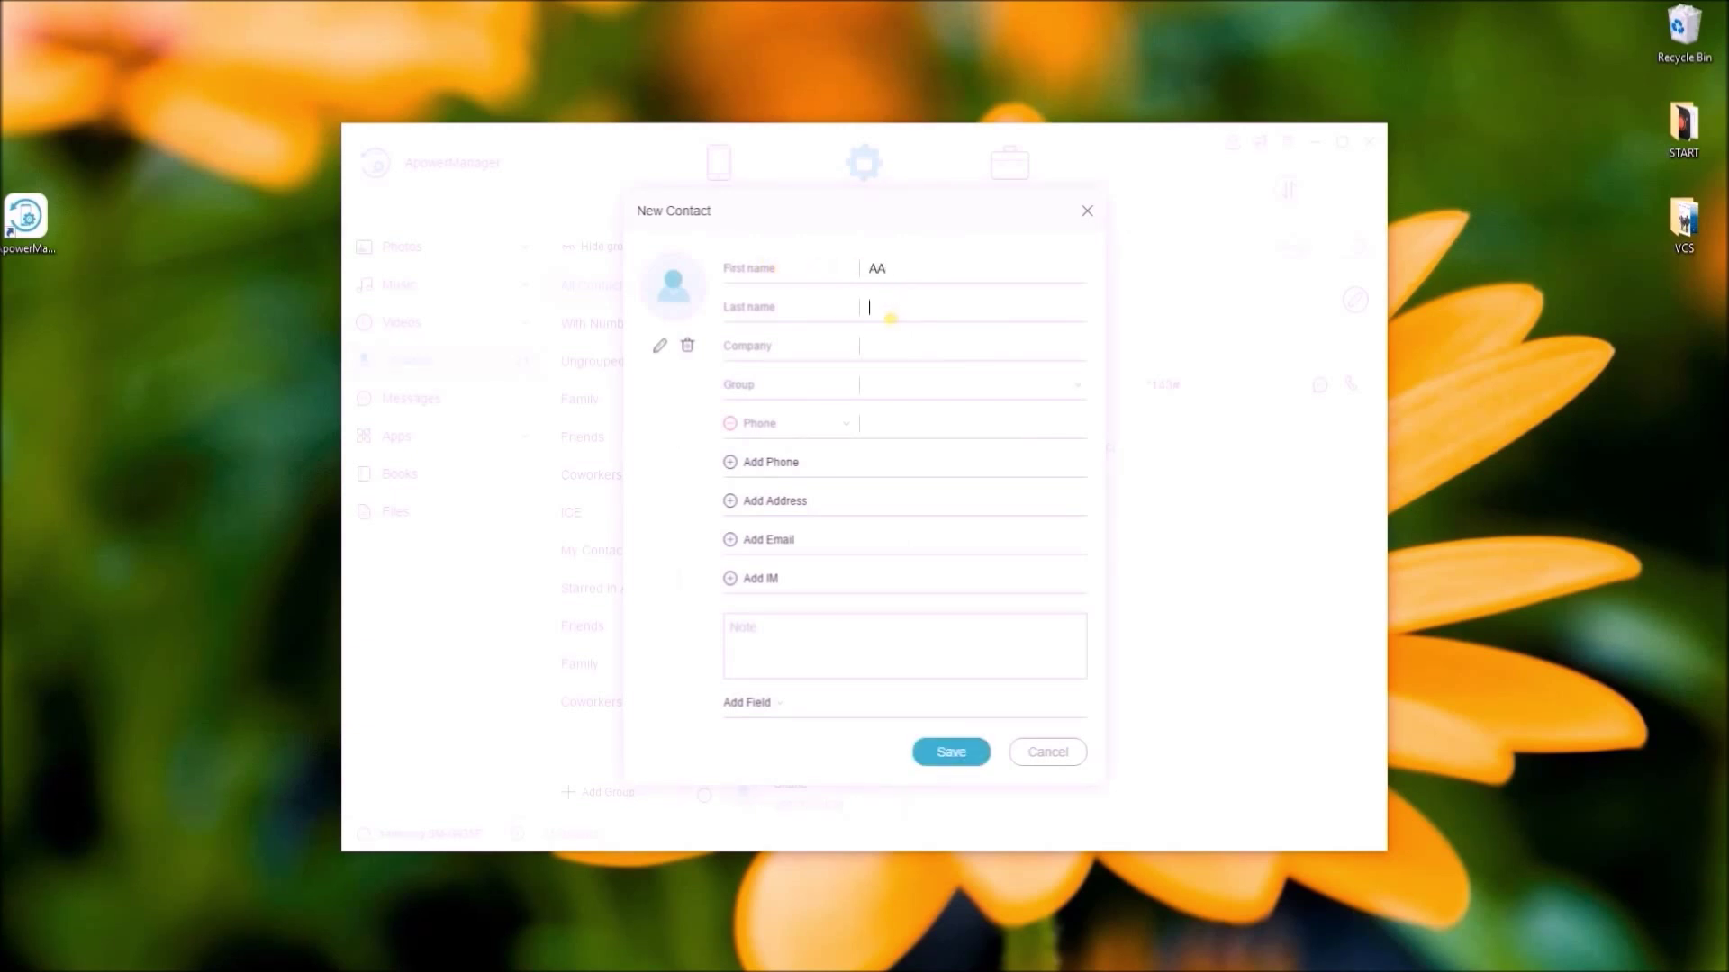
left_click(890, 318)
type("B")
left_click(779, 464)
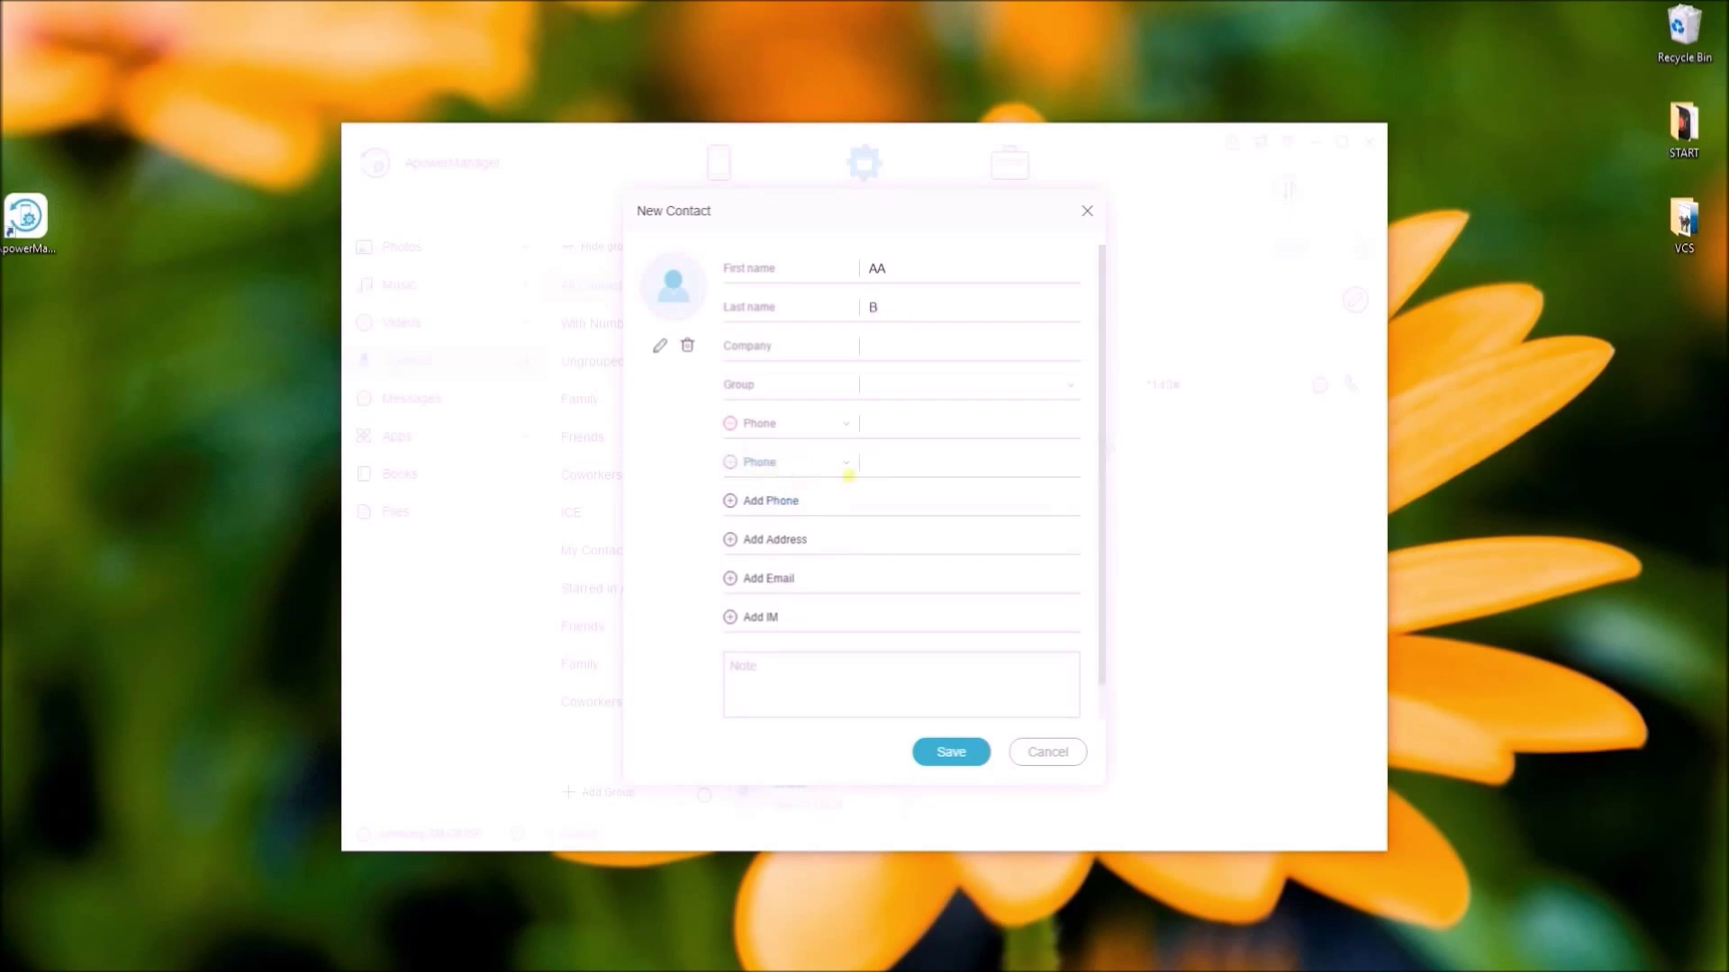
type("0123456789")
left_click(949, 751)
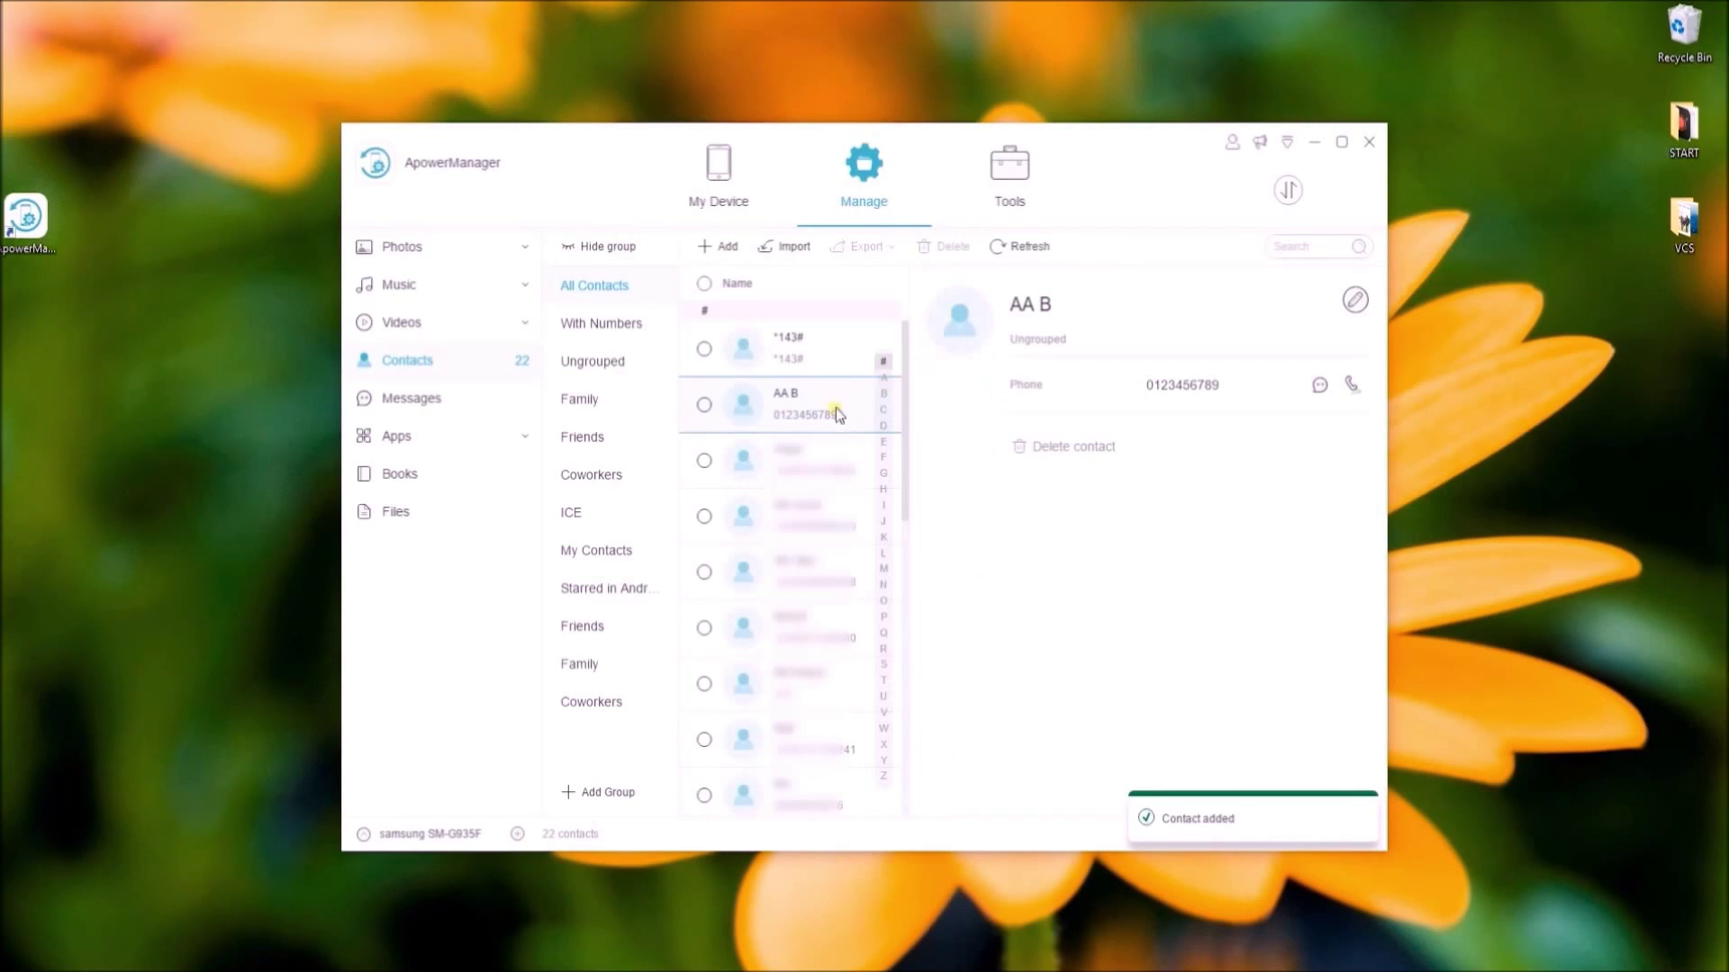
Step: Cancel a contact import, tick the first two contacts, and show the Export format choices
left_click(792, 247)
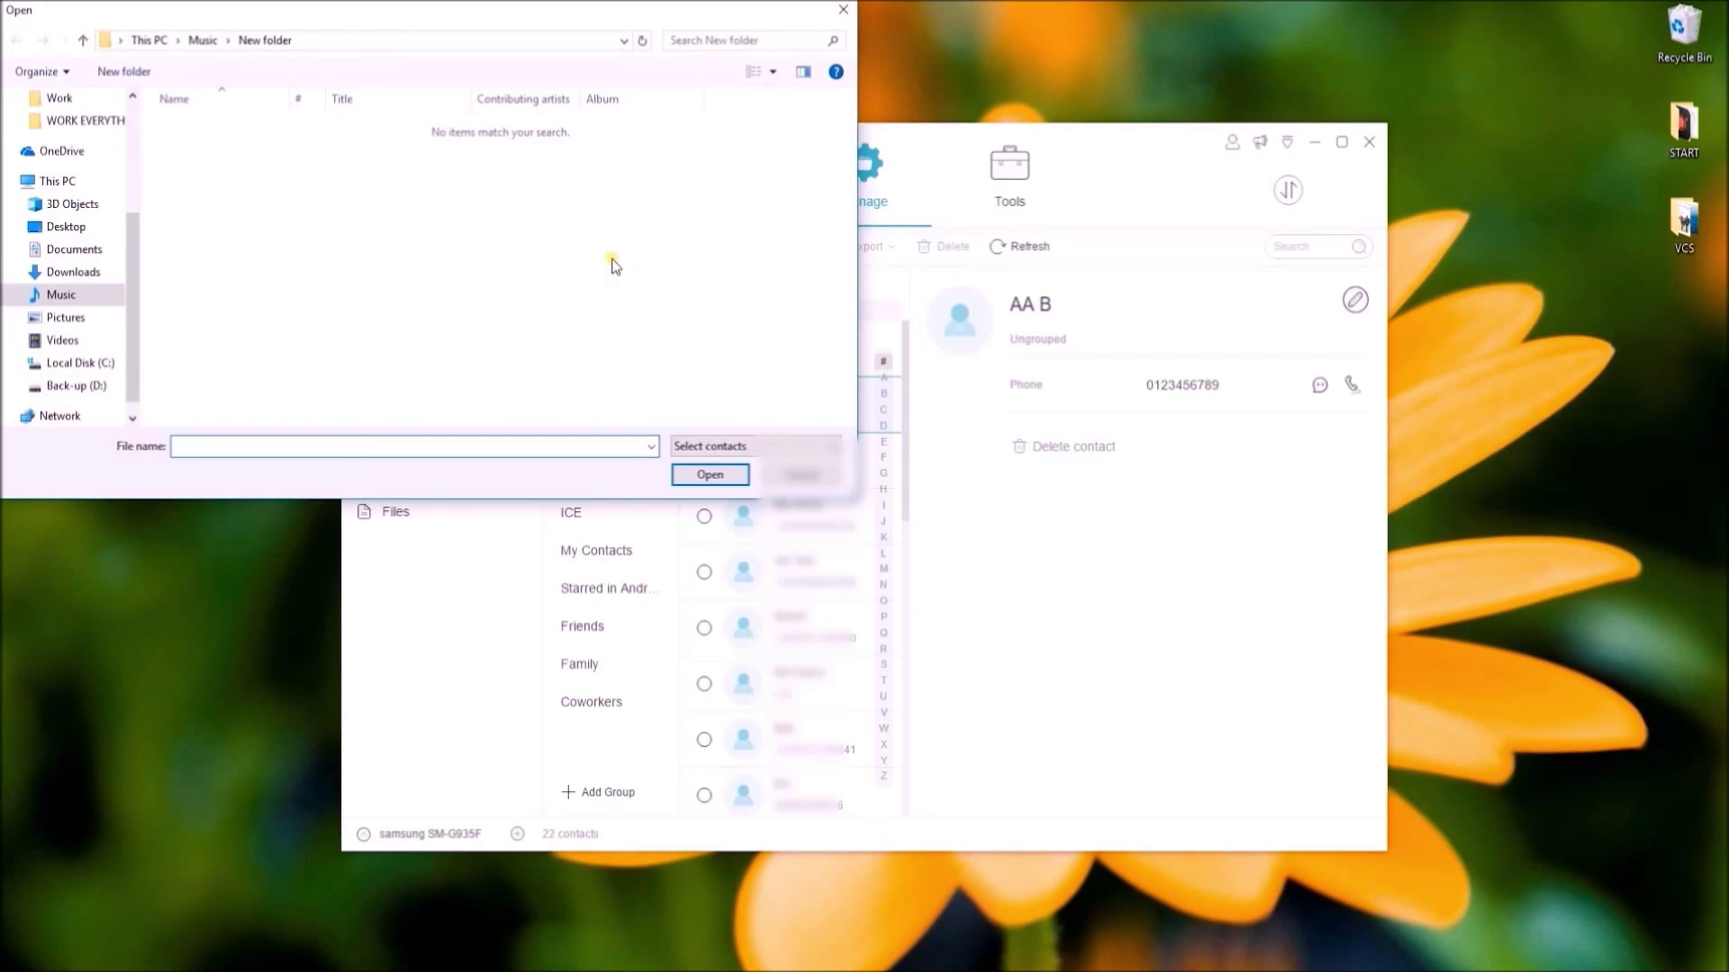
left_click(841, 10)
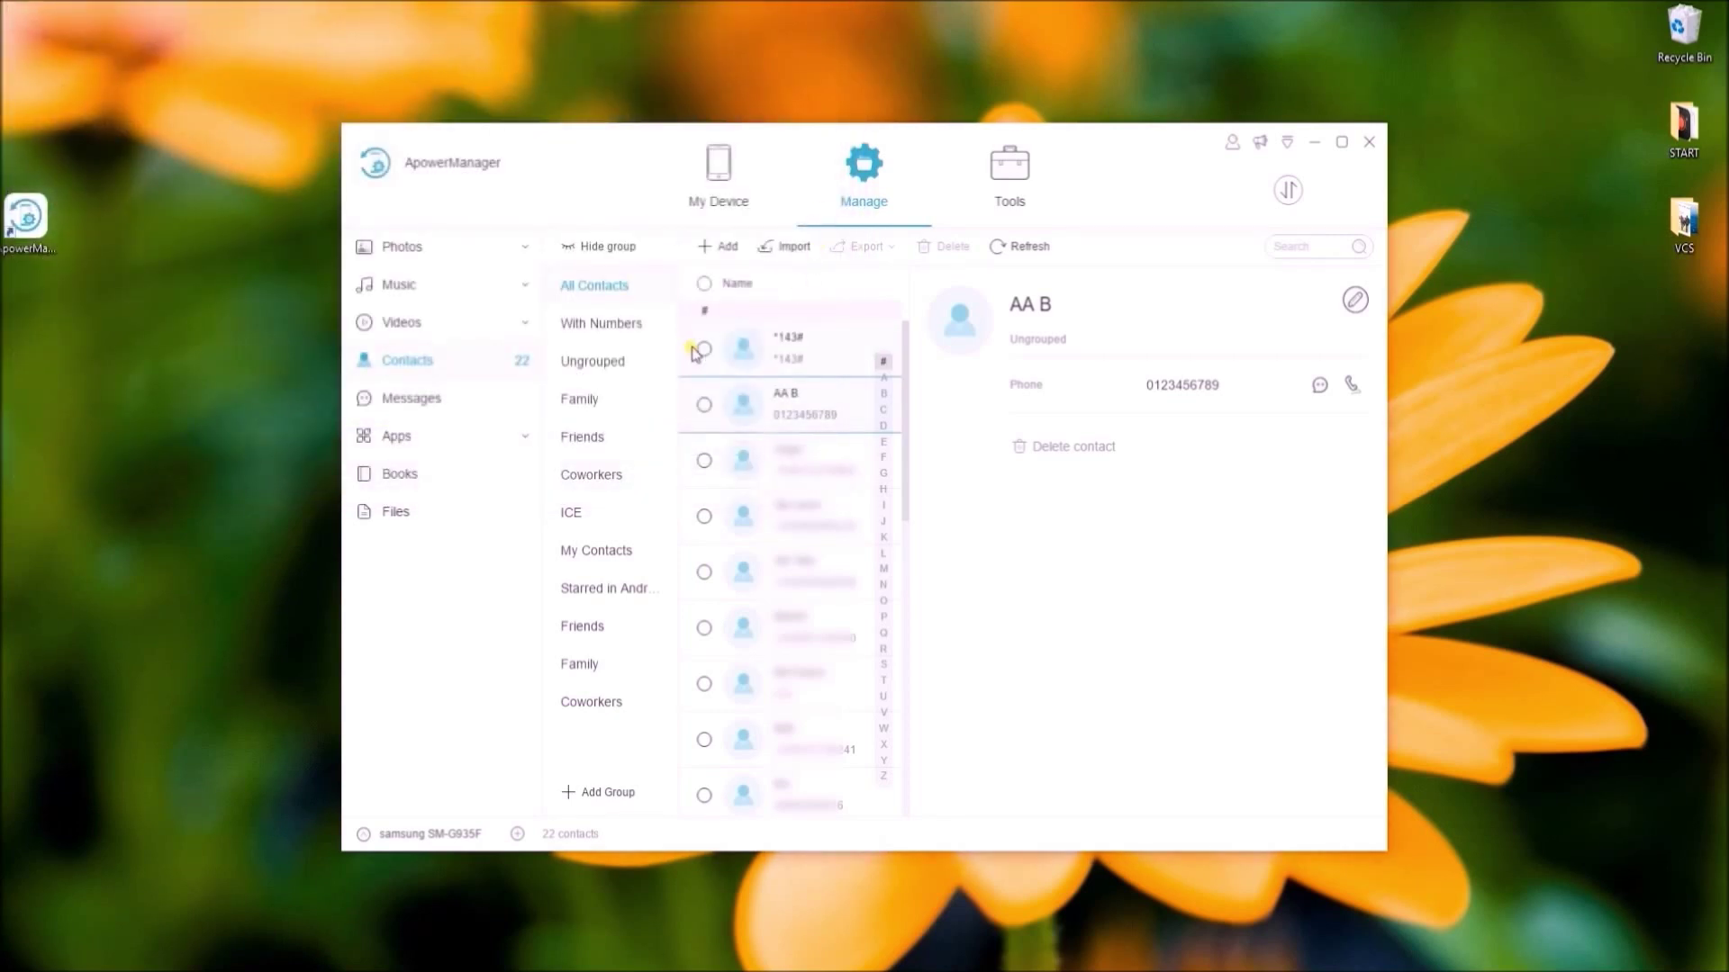
left_click(703, 349)
left_click(704, 404)
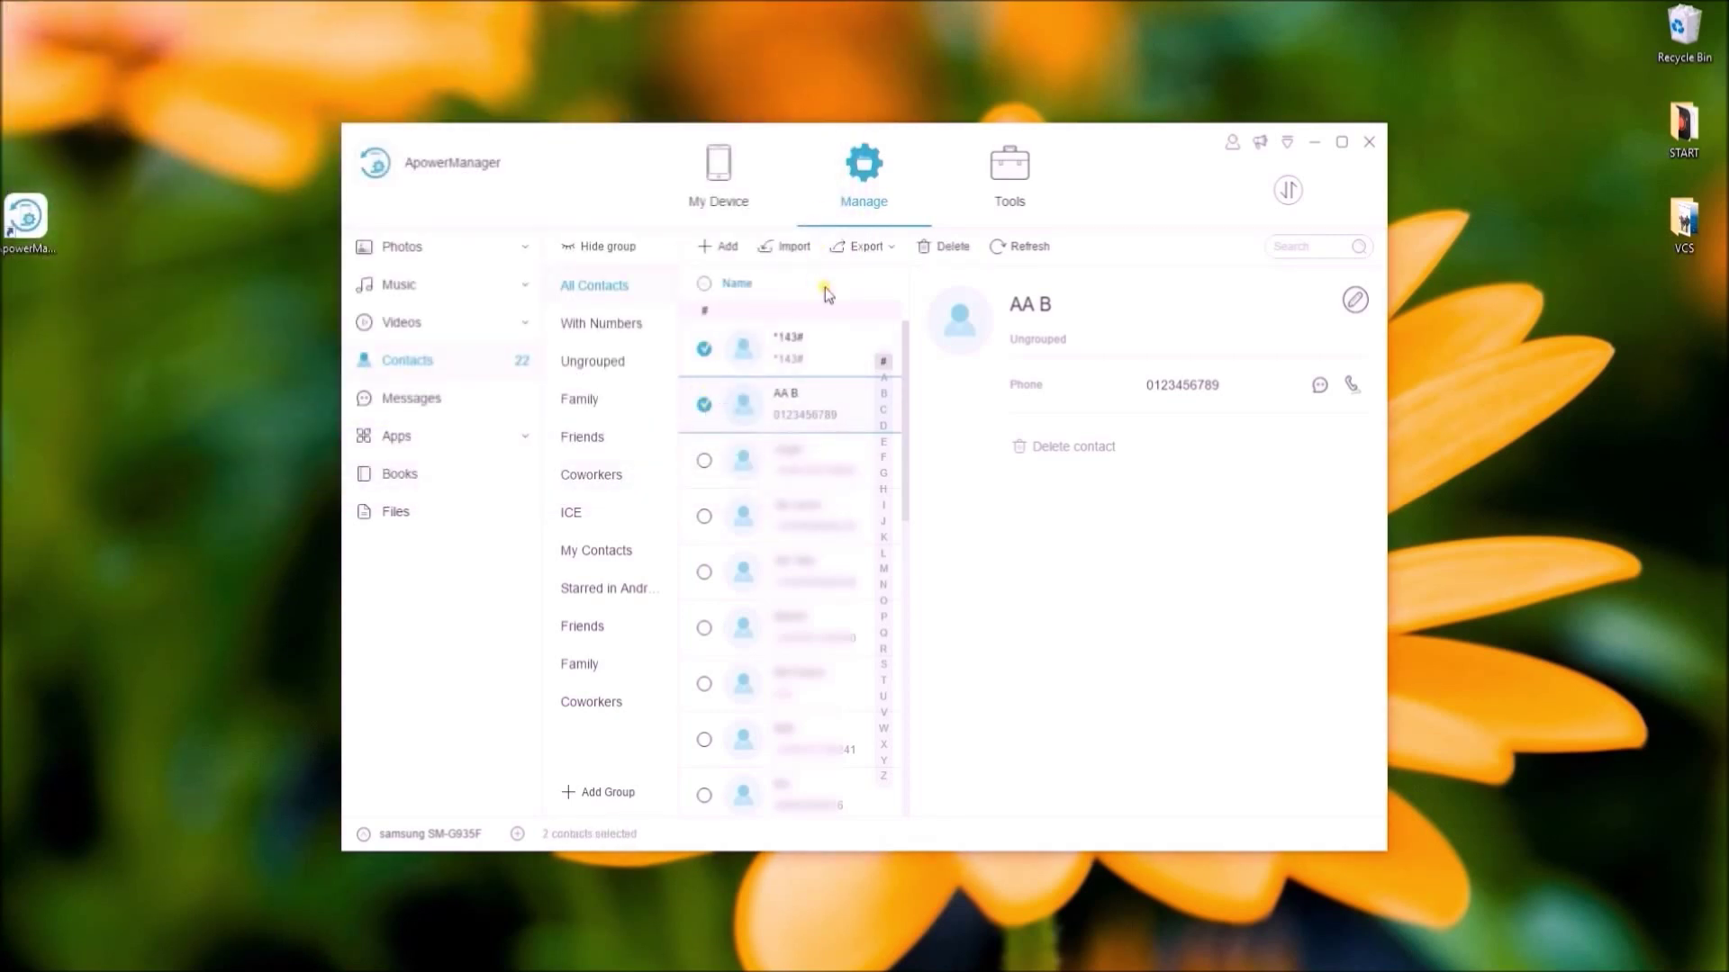
left_click(877, 253)
Step: In Messages, compose and send 'Hello!' to the newly added contact
left_click(493, 402)
left_click(591, 252)
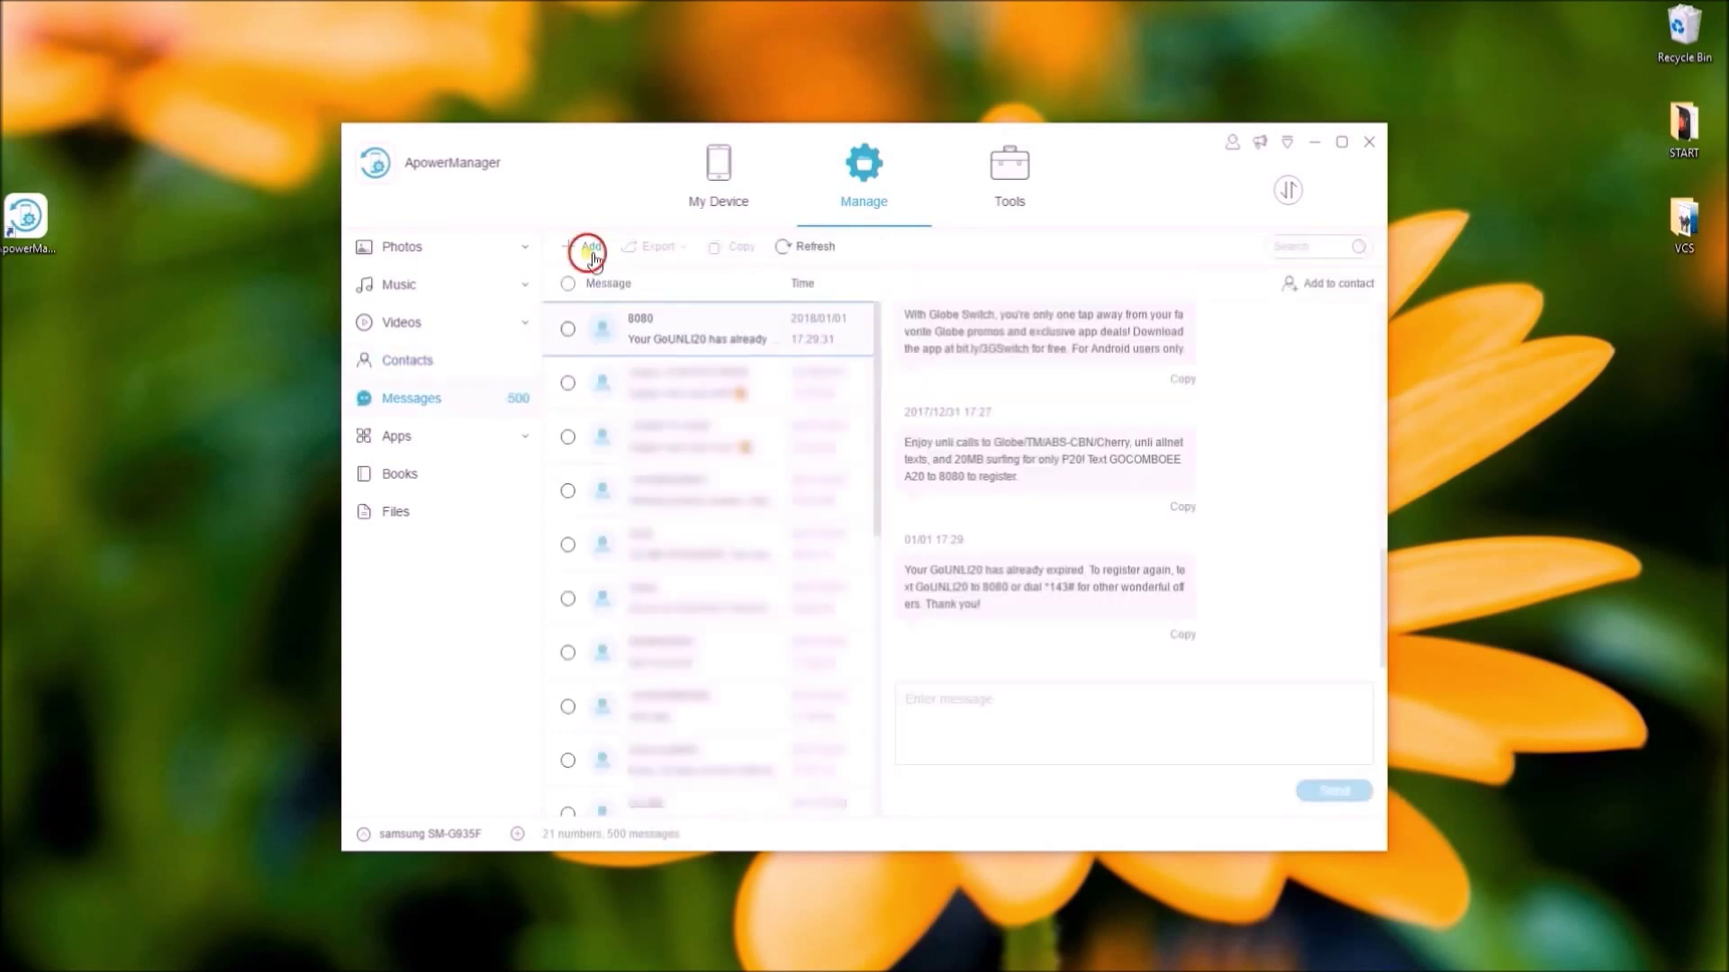
left_click(967, 286)
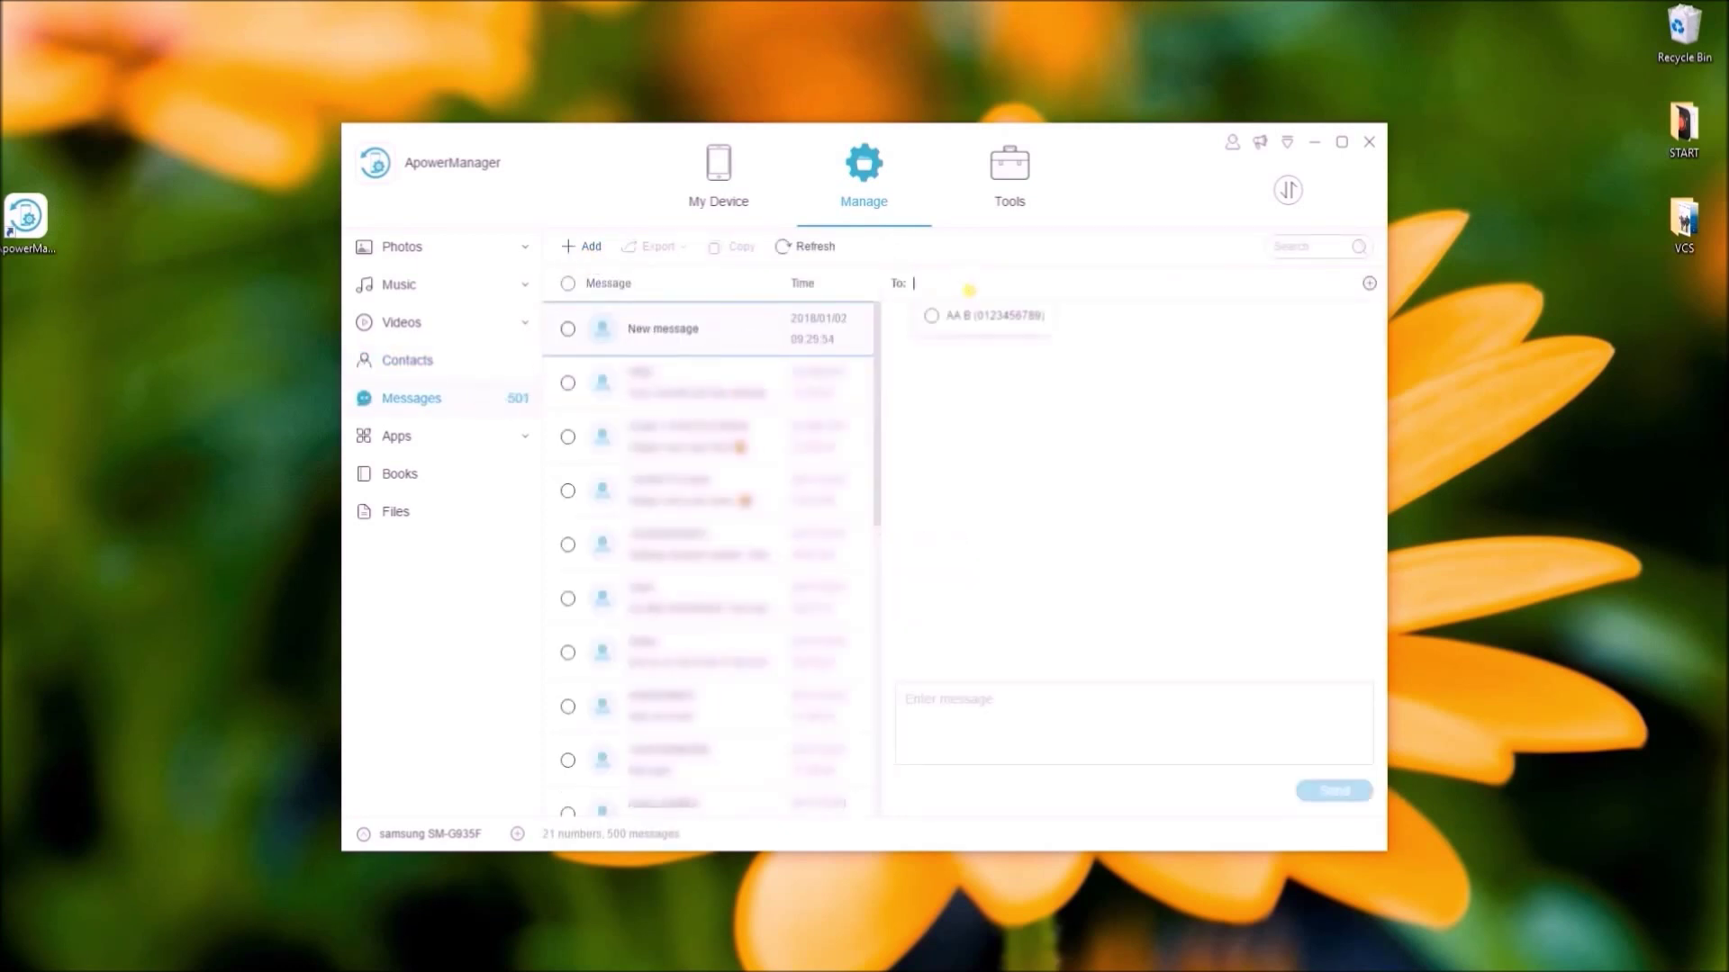
left_click(988, 317)
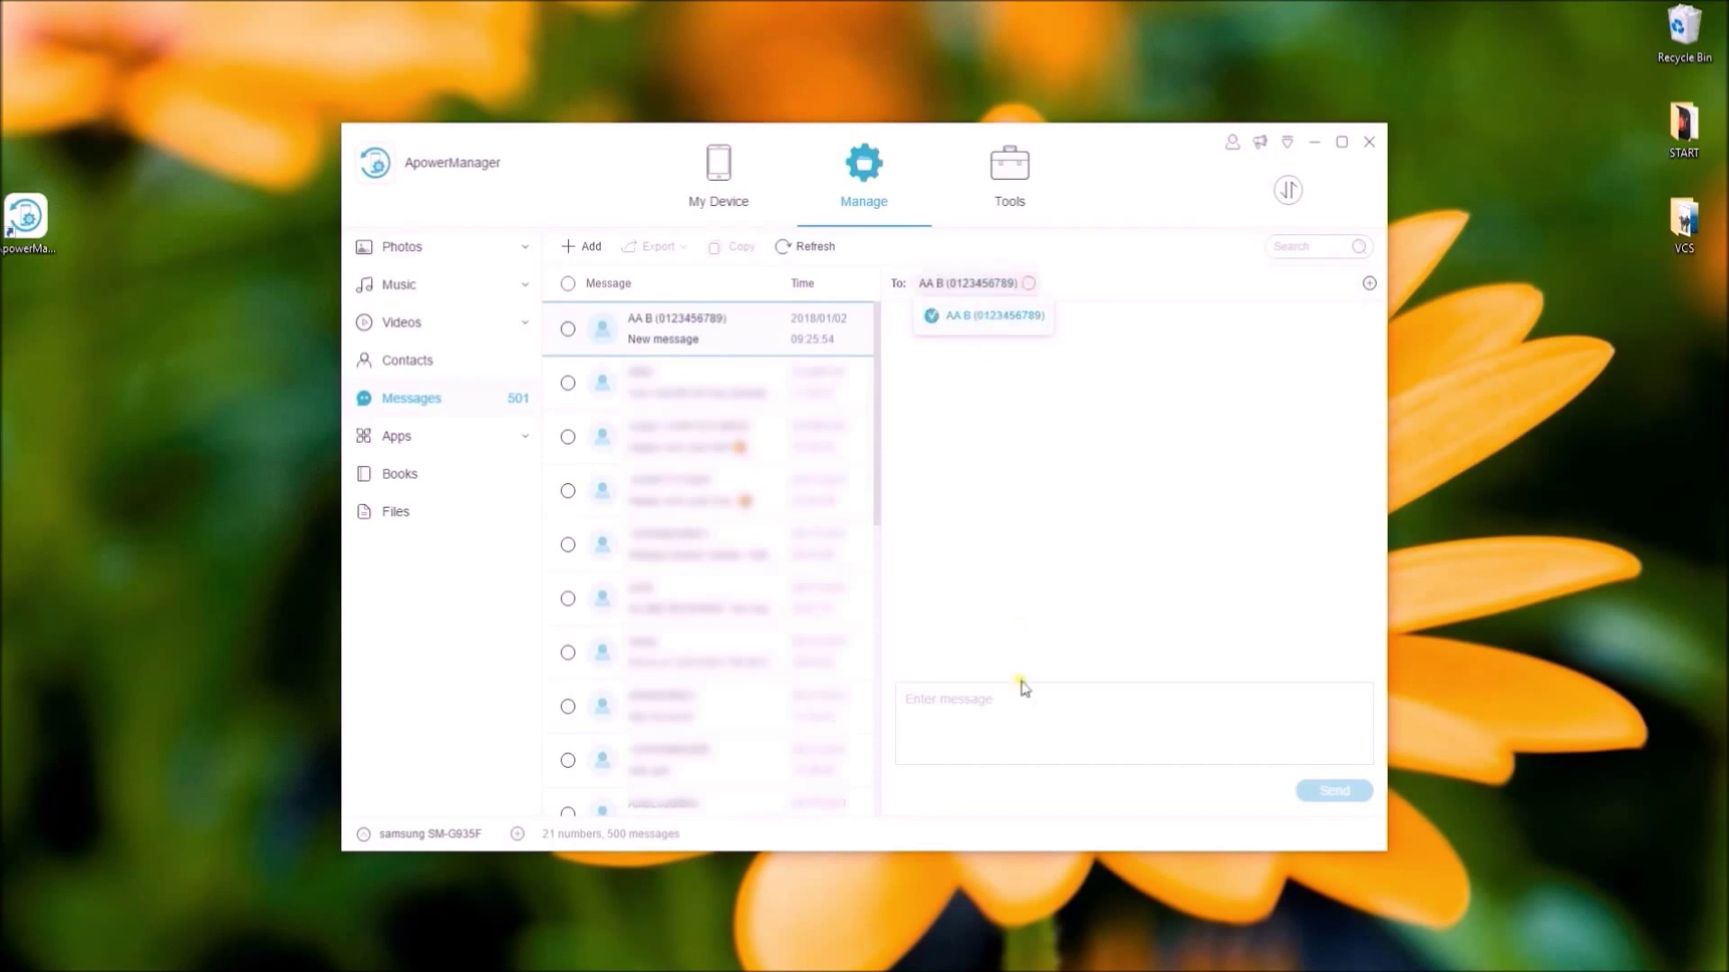
left_click(1023, 693)
type("Hello!")
left_click(1335, 791)
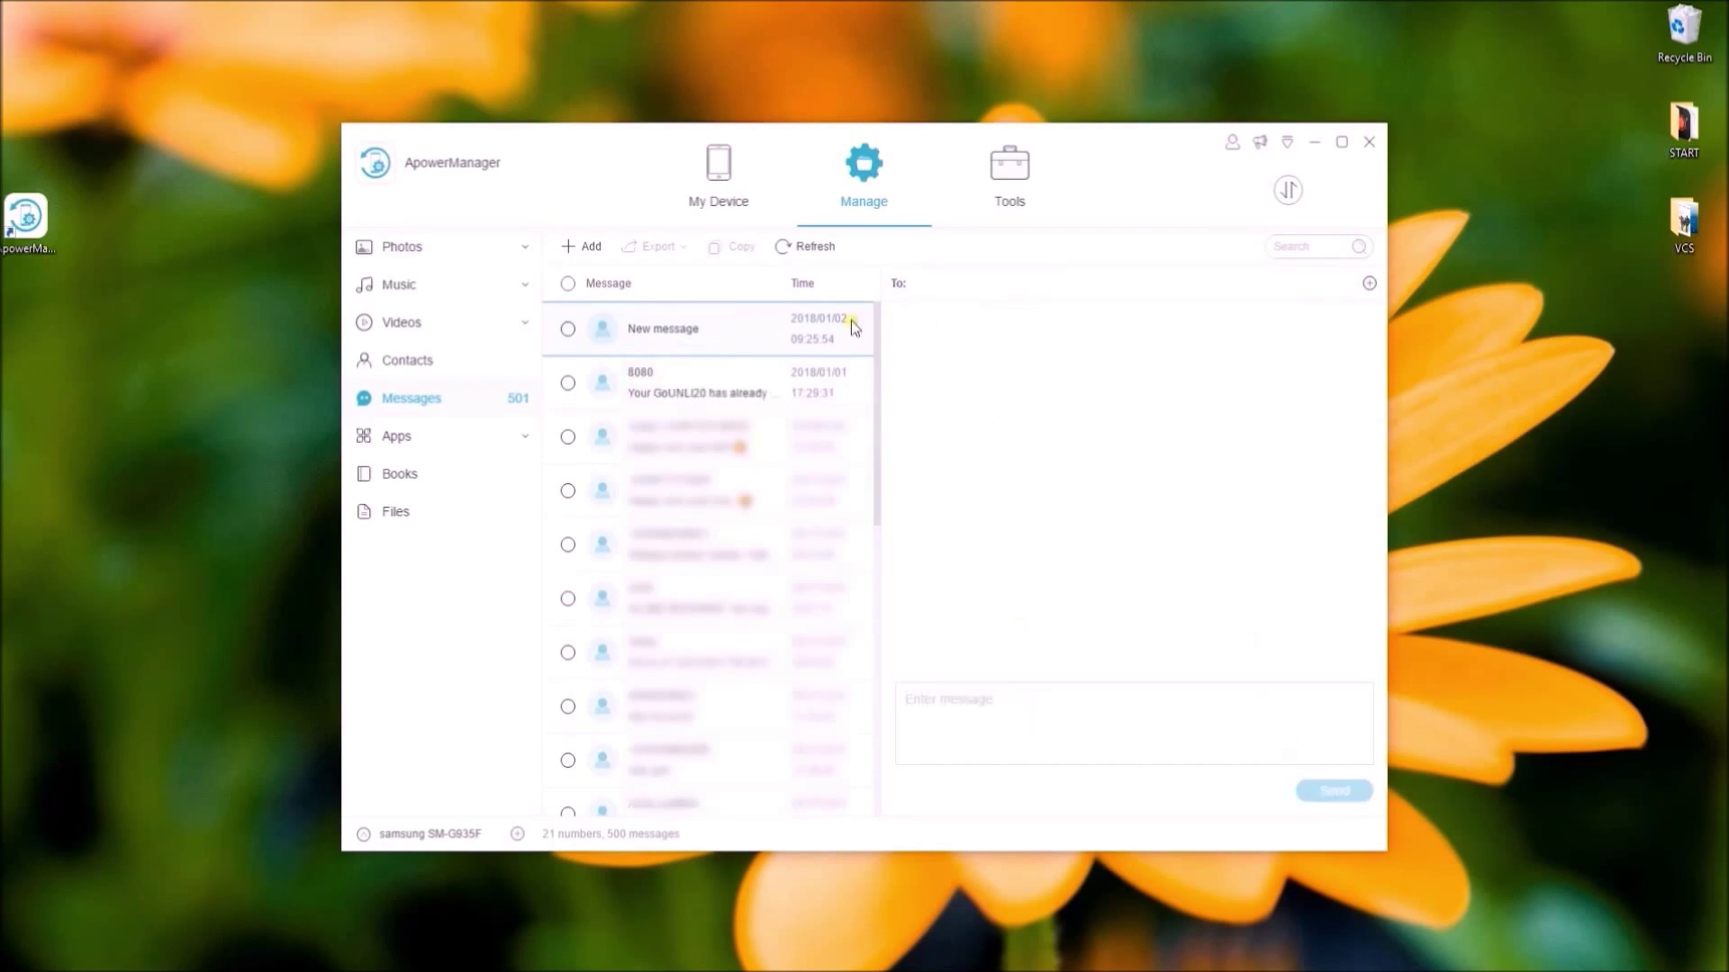
Step: Select the new Hello! conversation and show its Export format choices
left_click(591, 342)
left_click(567, 330)
left_click(653, 248)
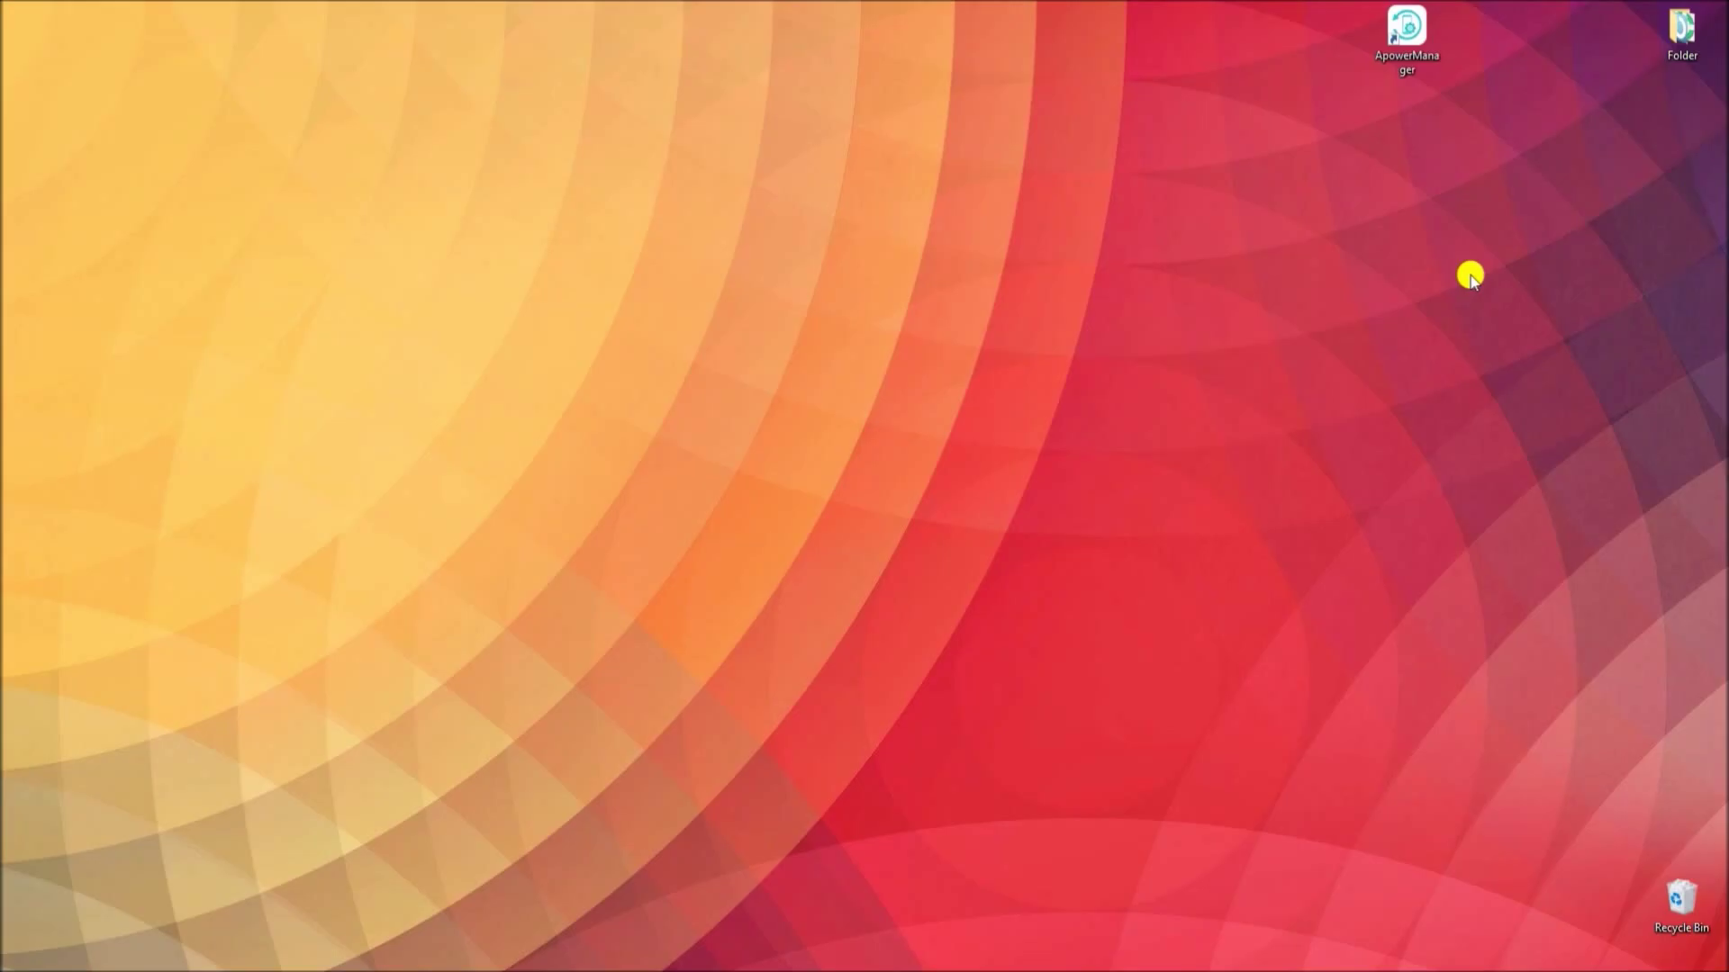
Step: Relaunch ApowerManager from the desktop shortcut and let it connect to the SM-J415GN phone
double_click(1408, 67)
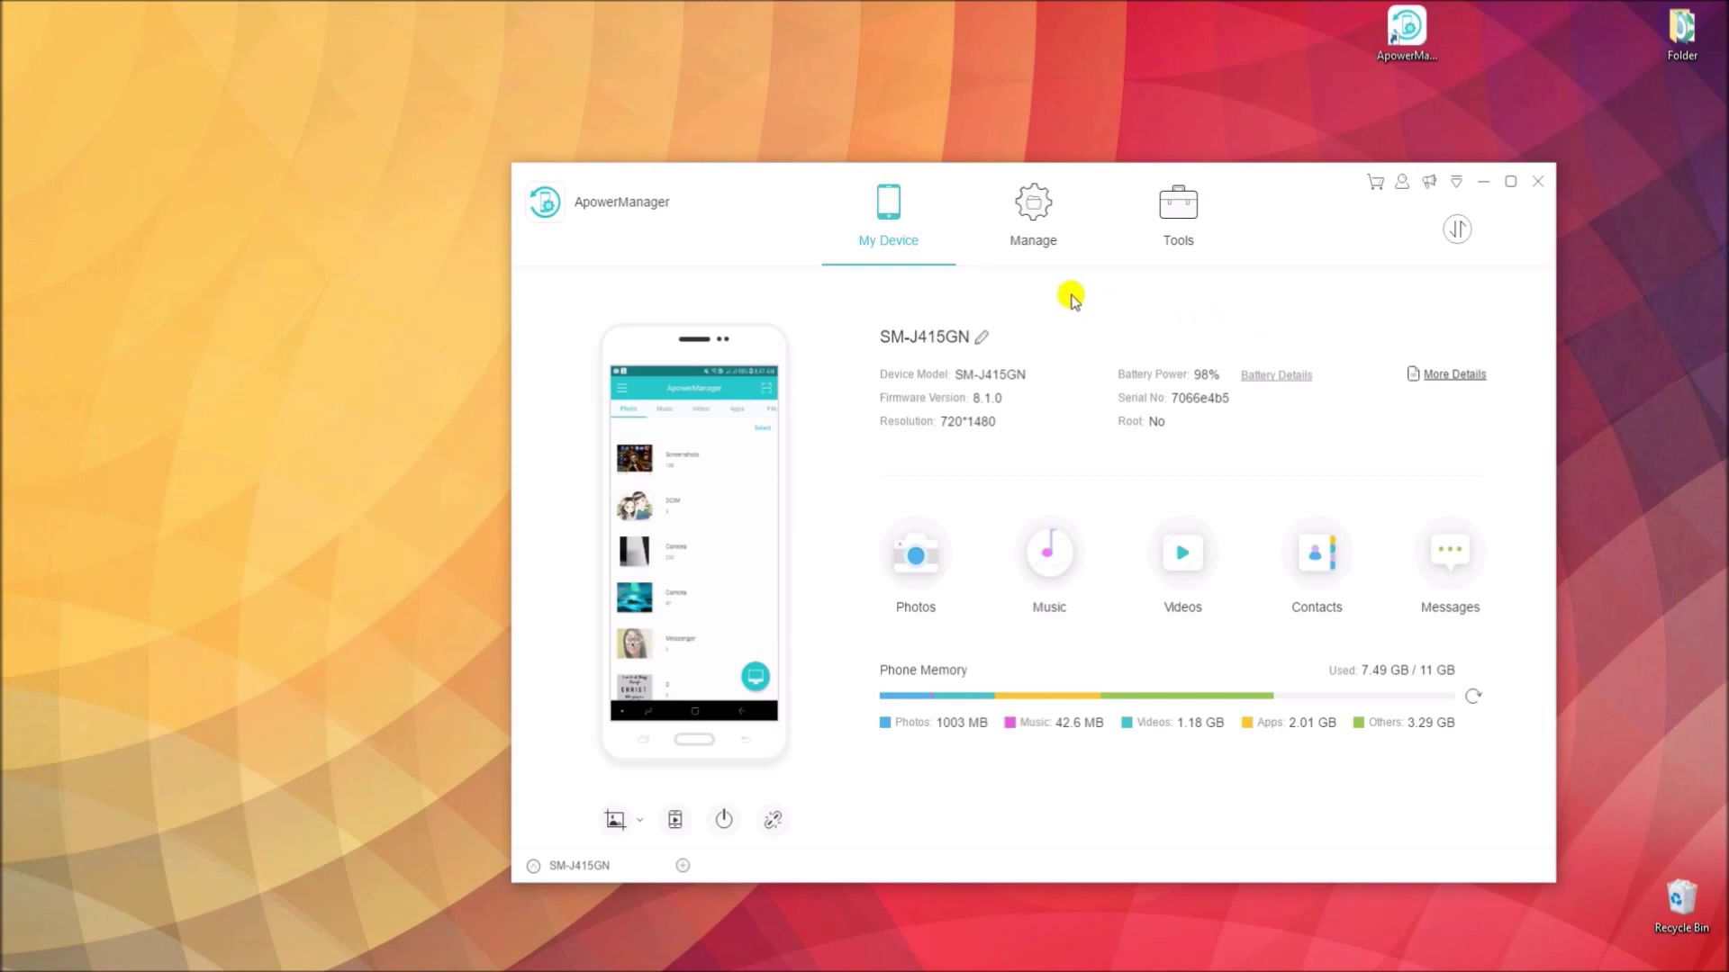
Step: Open Tools > Backup & Restore and choose the Full Backup option
left_click(1180, 249)
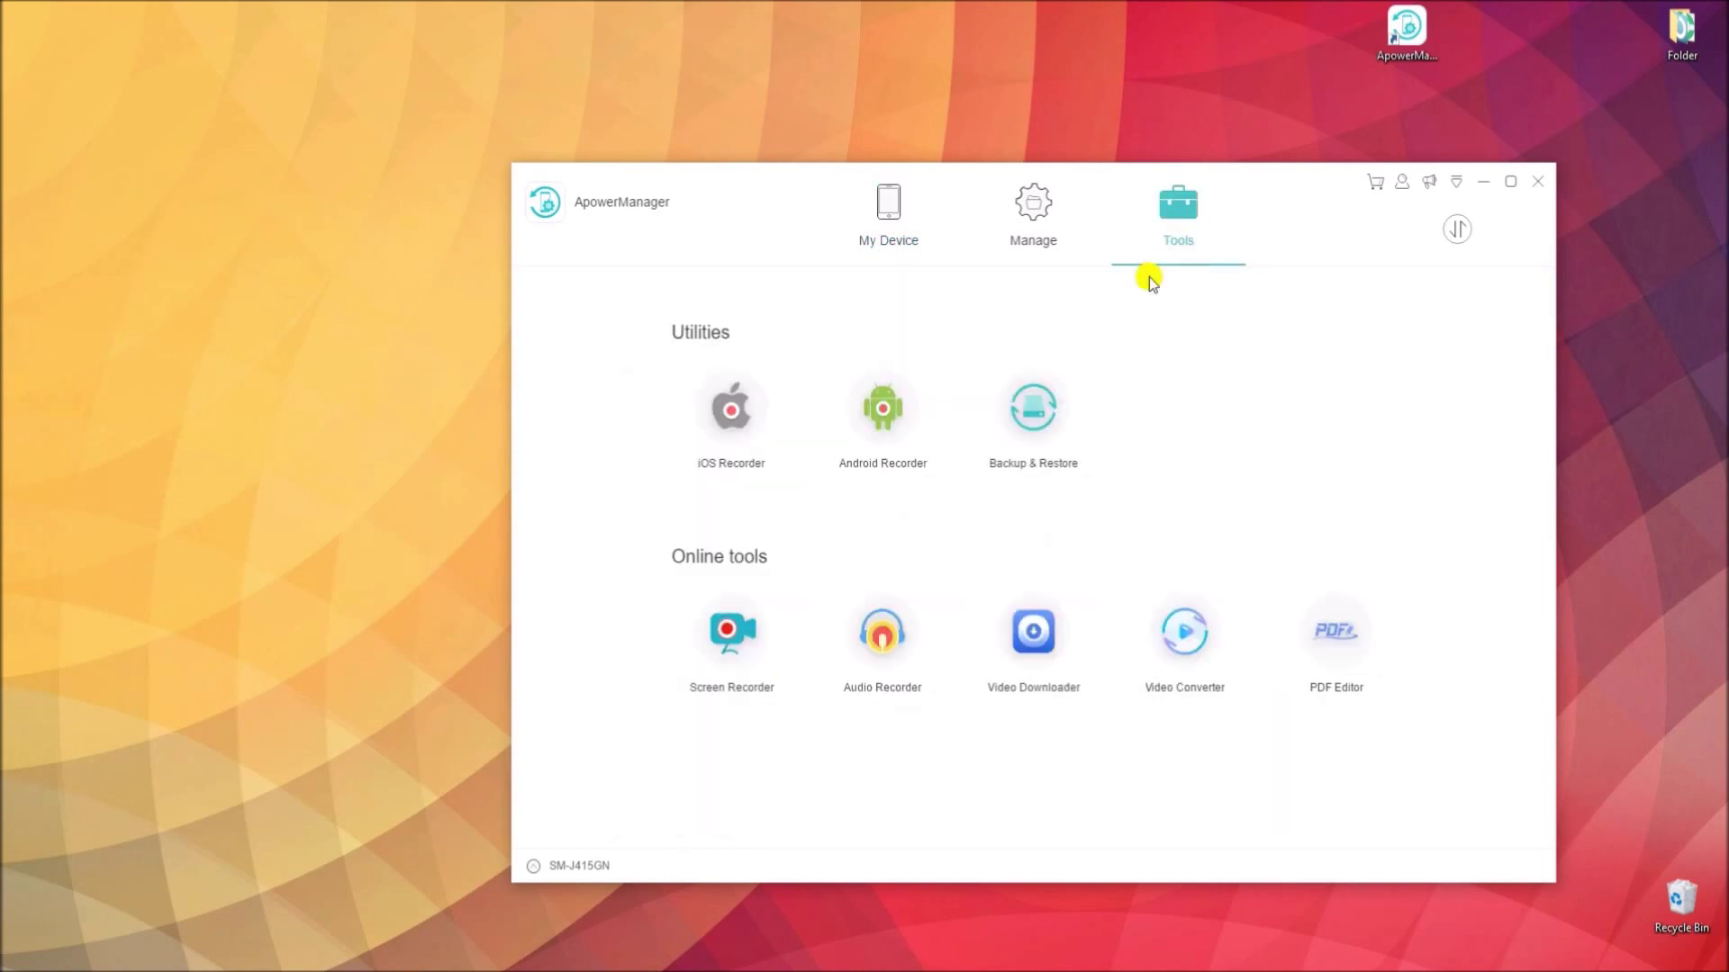
left_click(1066, 487)
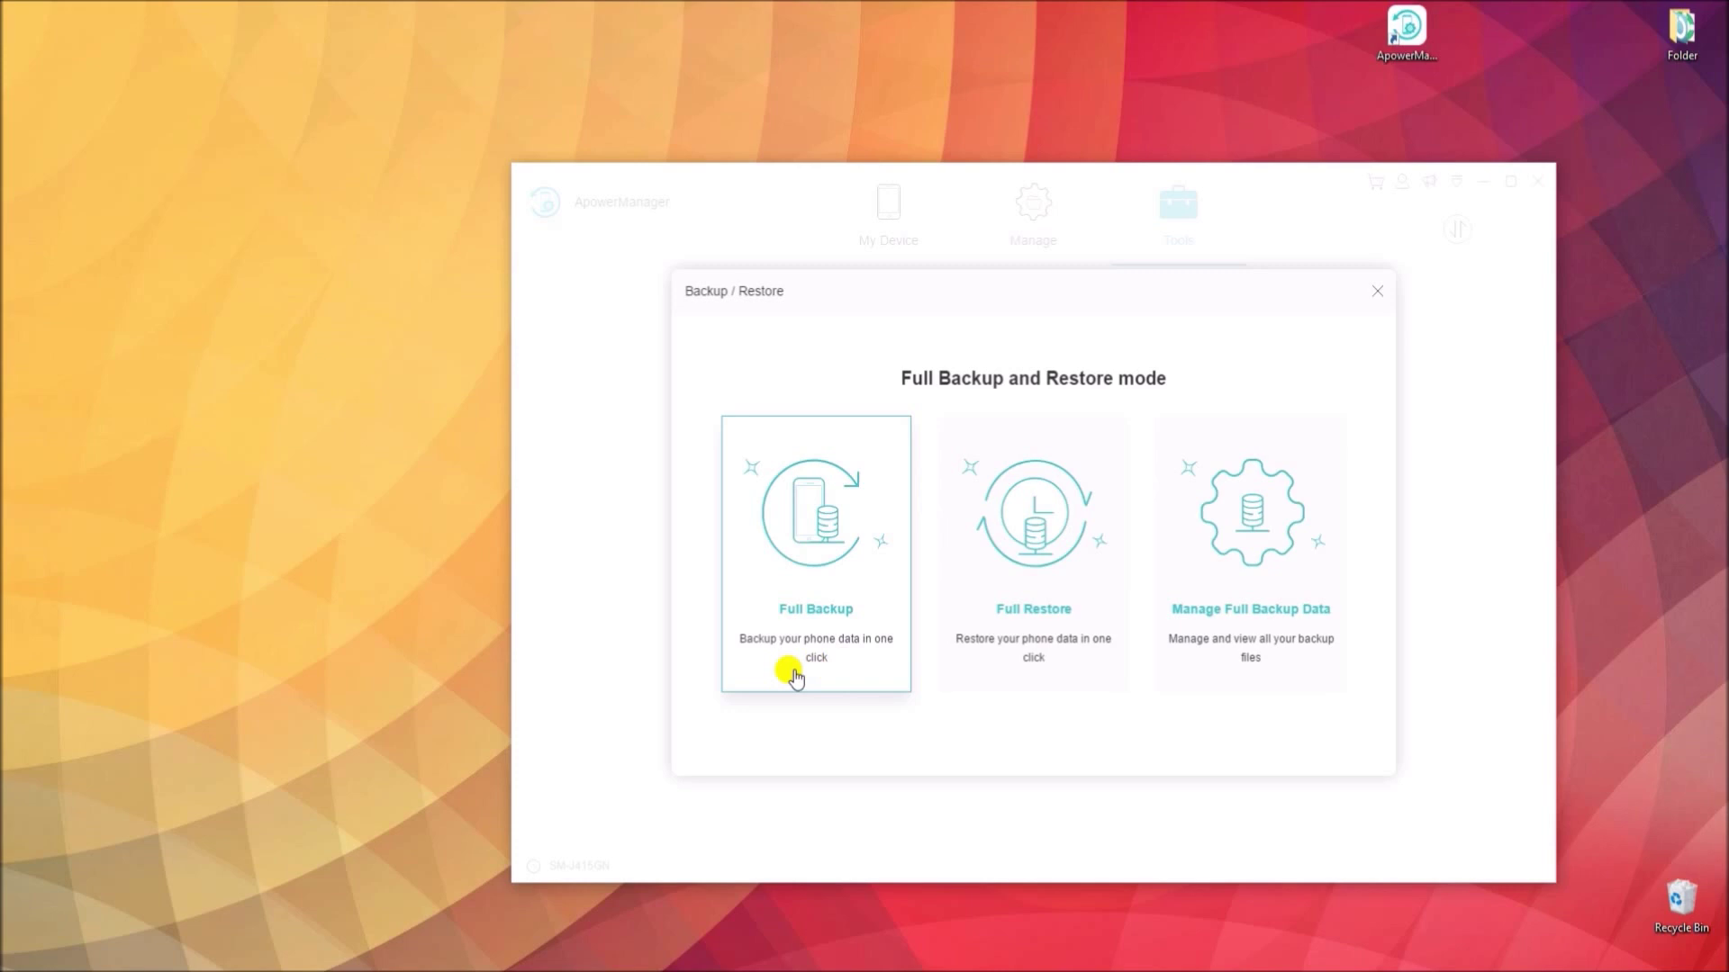
left_click(761, 676)
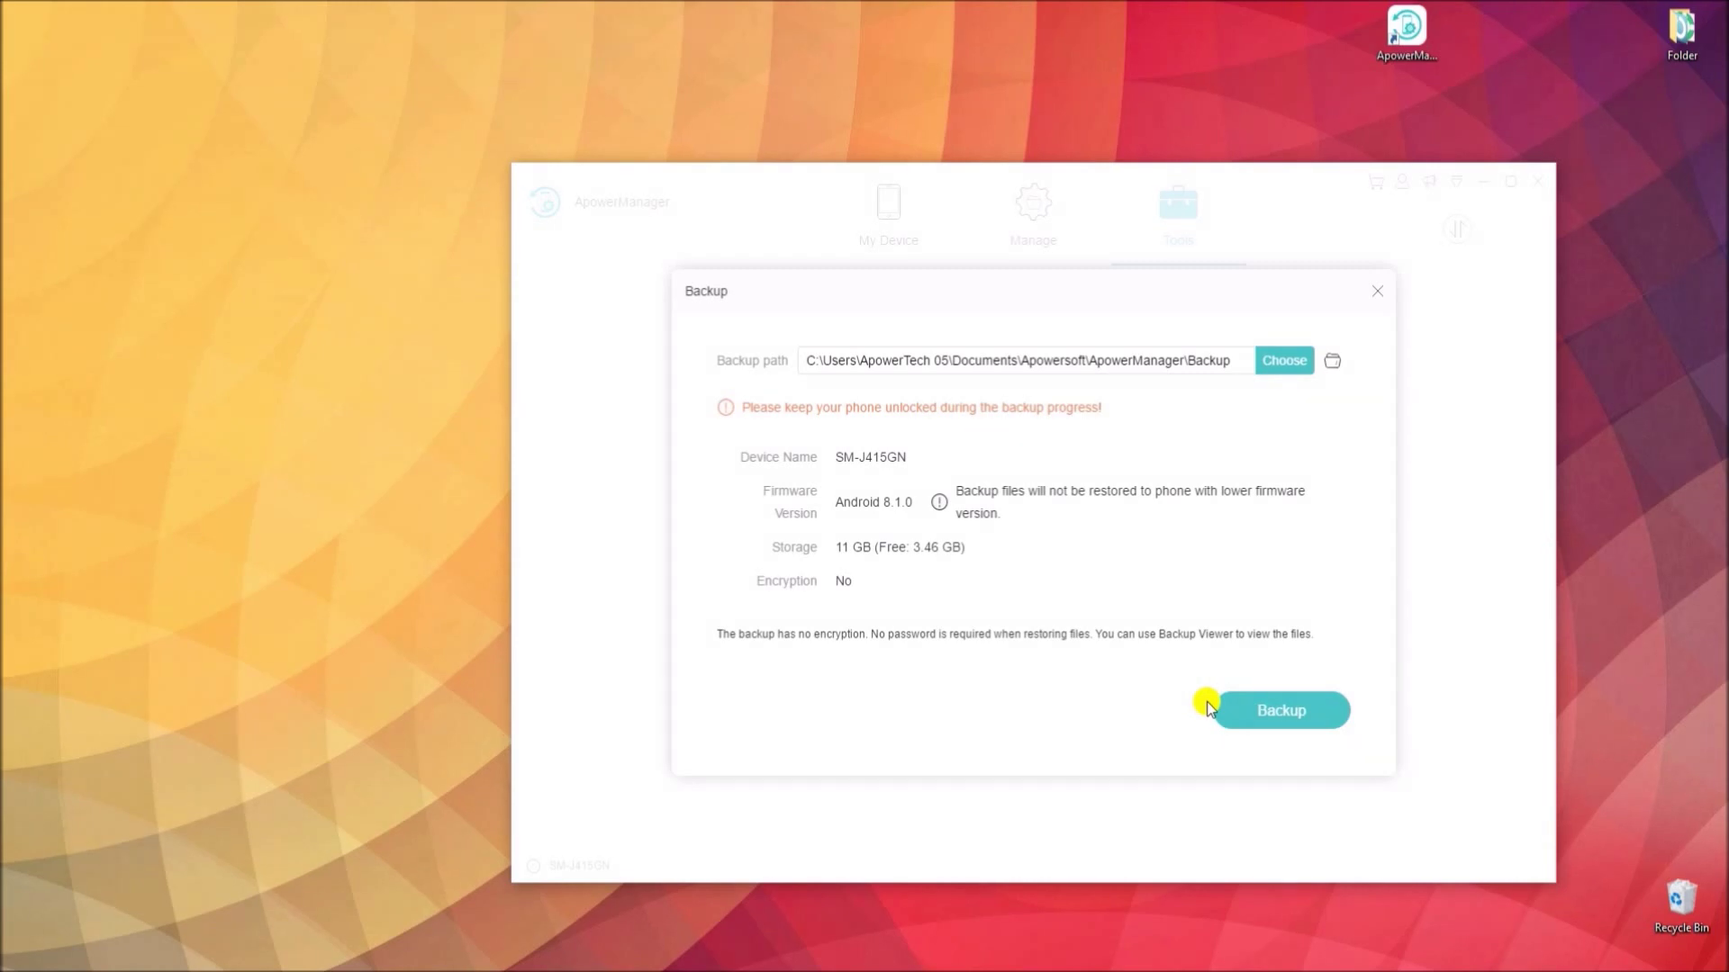
Step: Start the full backup of the SM-J415GN and let it finish successfully
left_click(1312, 718)
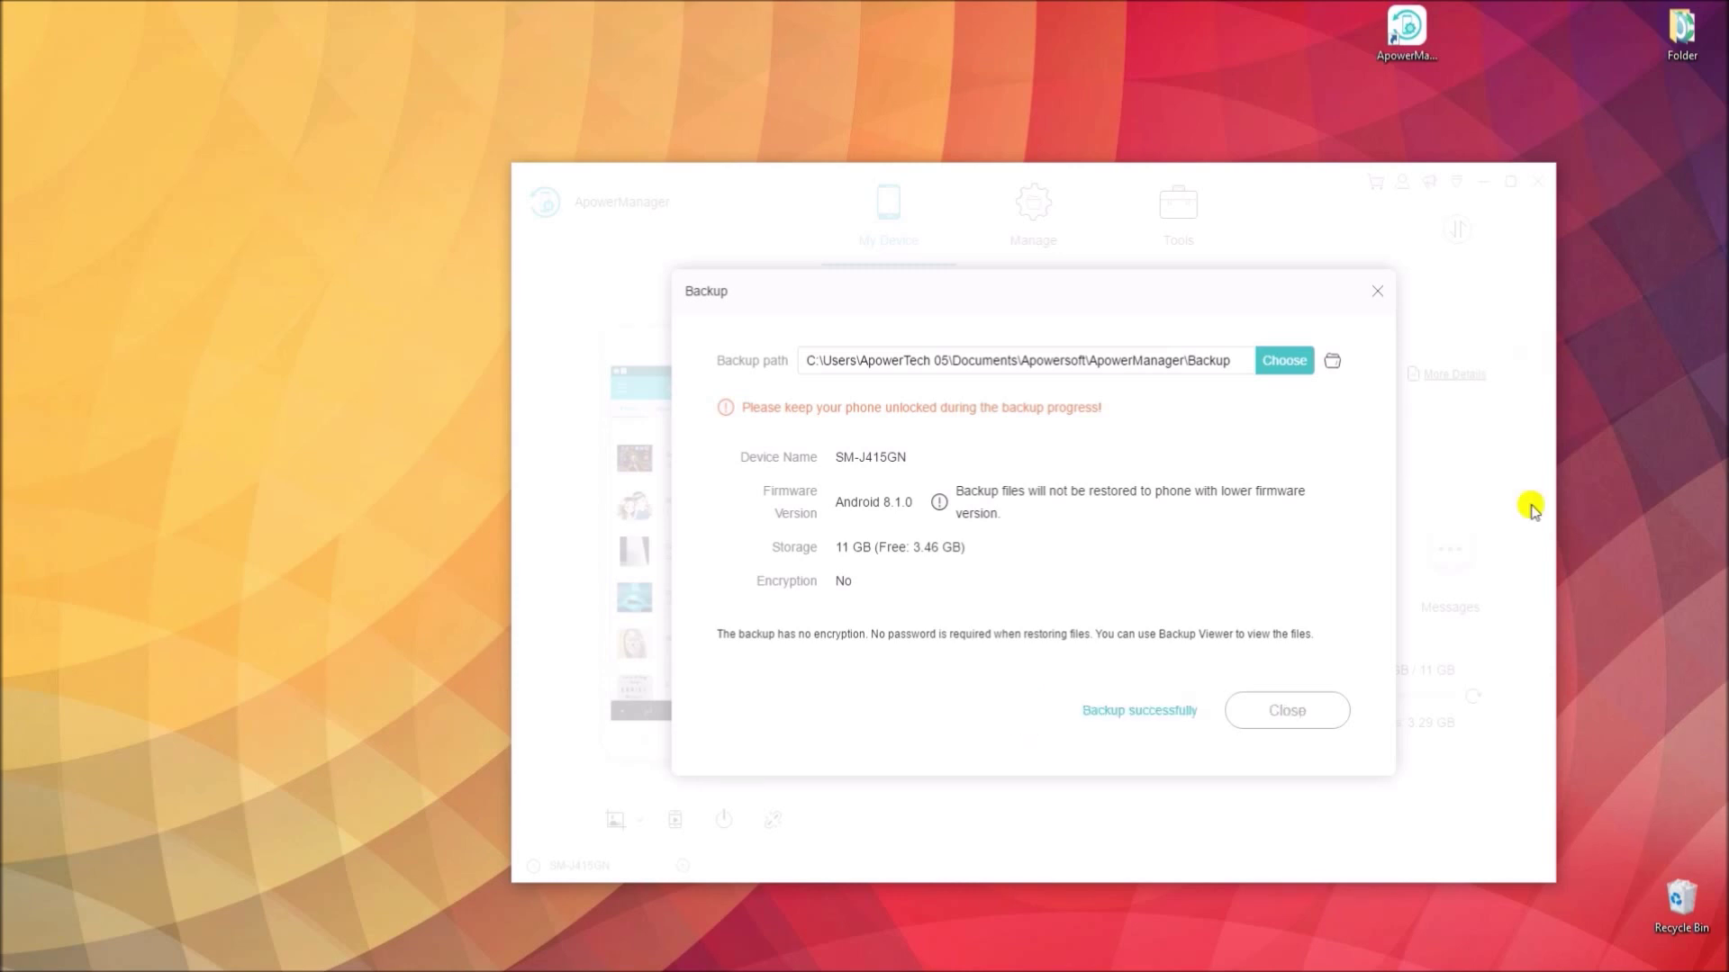
Step: Open the samsungSM-J415GN backup for viewing via Tools > Backup & Restore > Manage Full Backup Data
left_click(1305, 714)
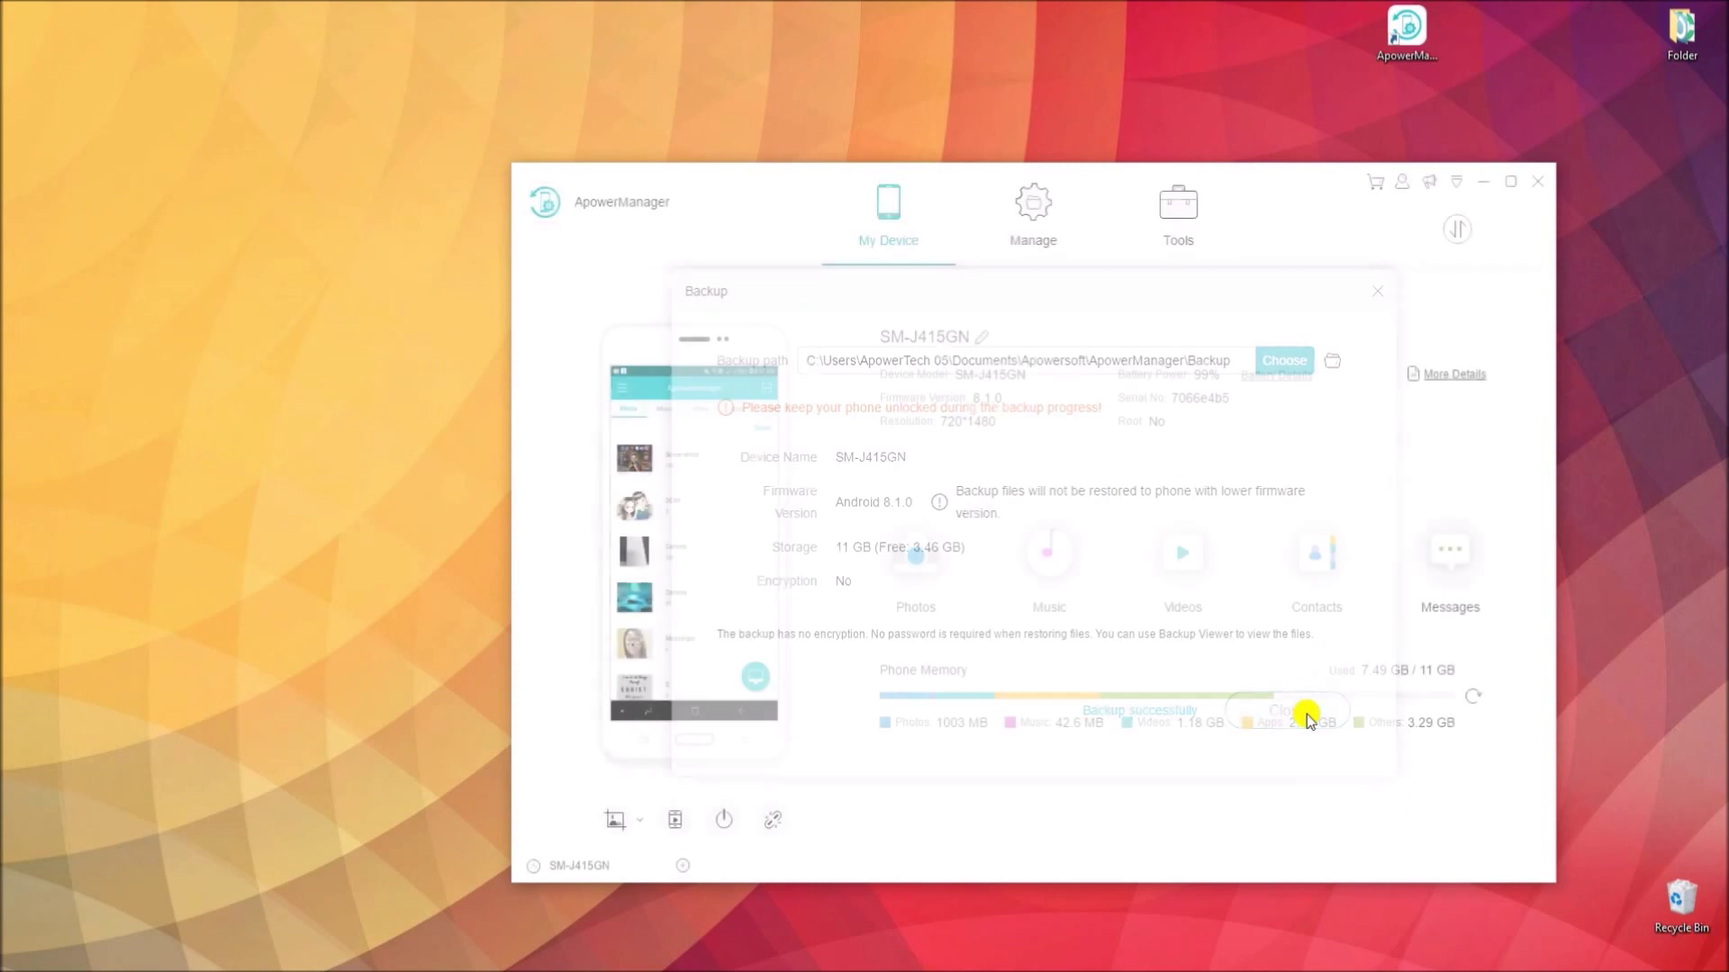
left_click(1187, 212)
left_click(1071, 443)
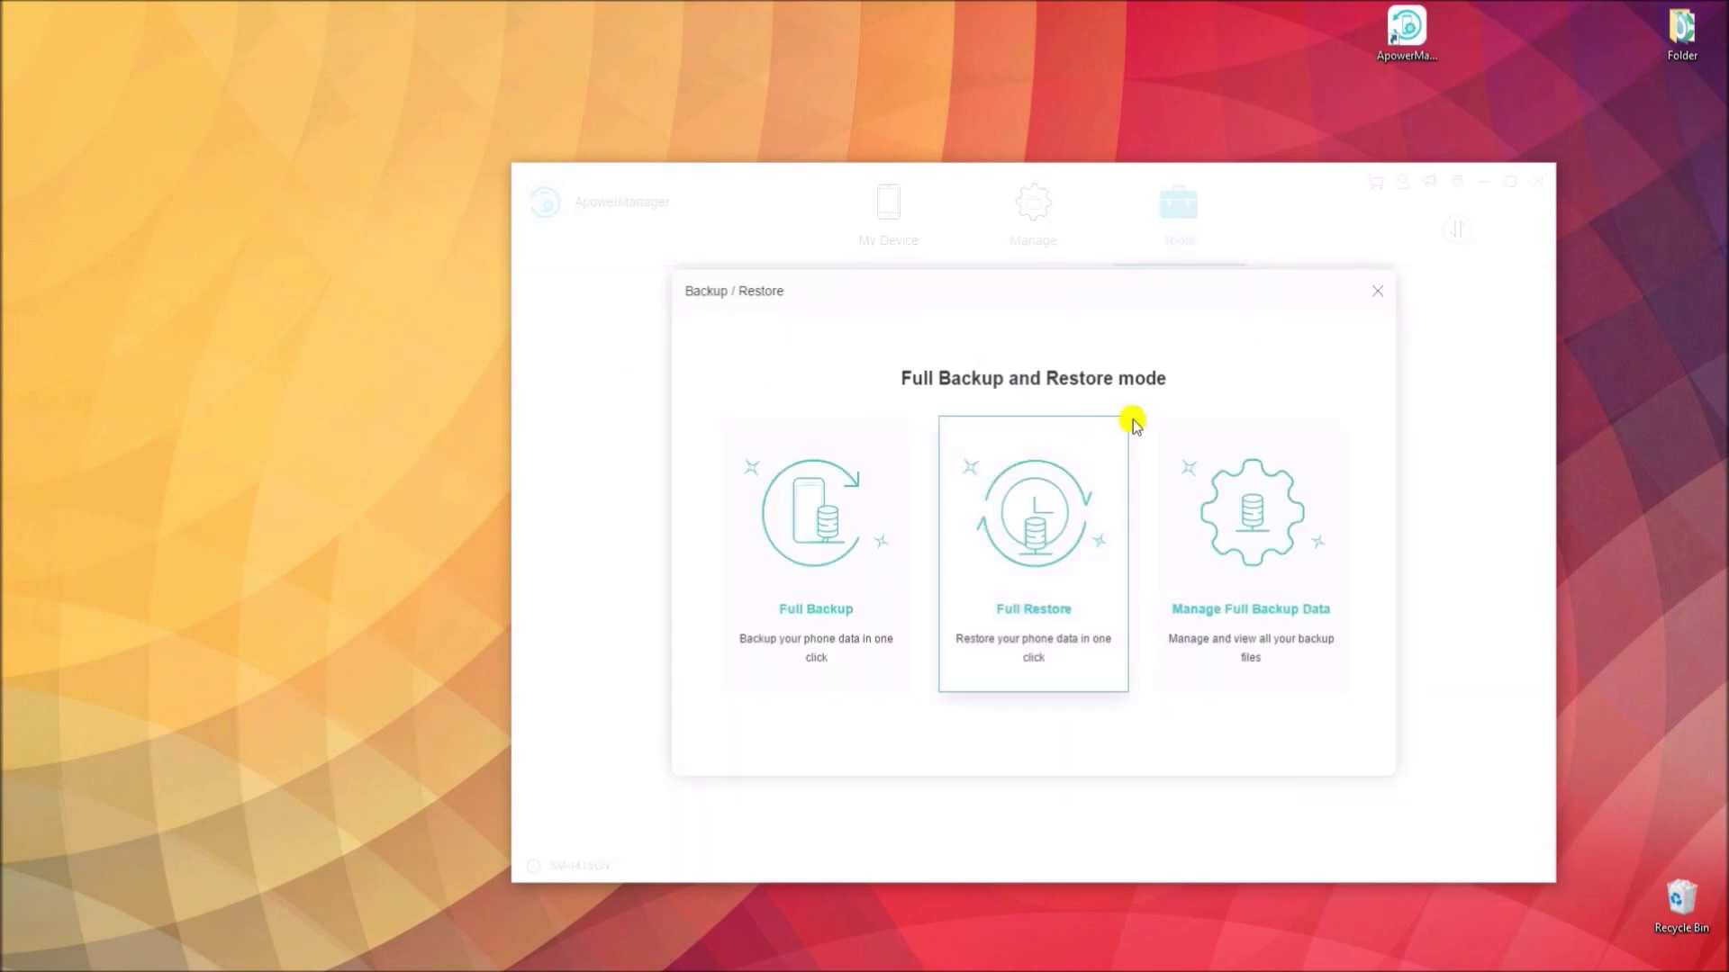
left_click(1278, 682)
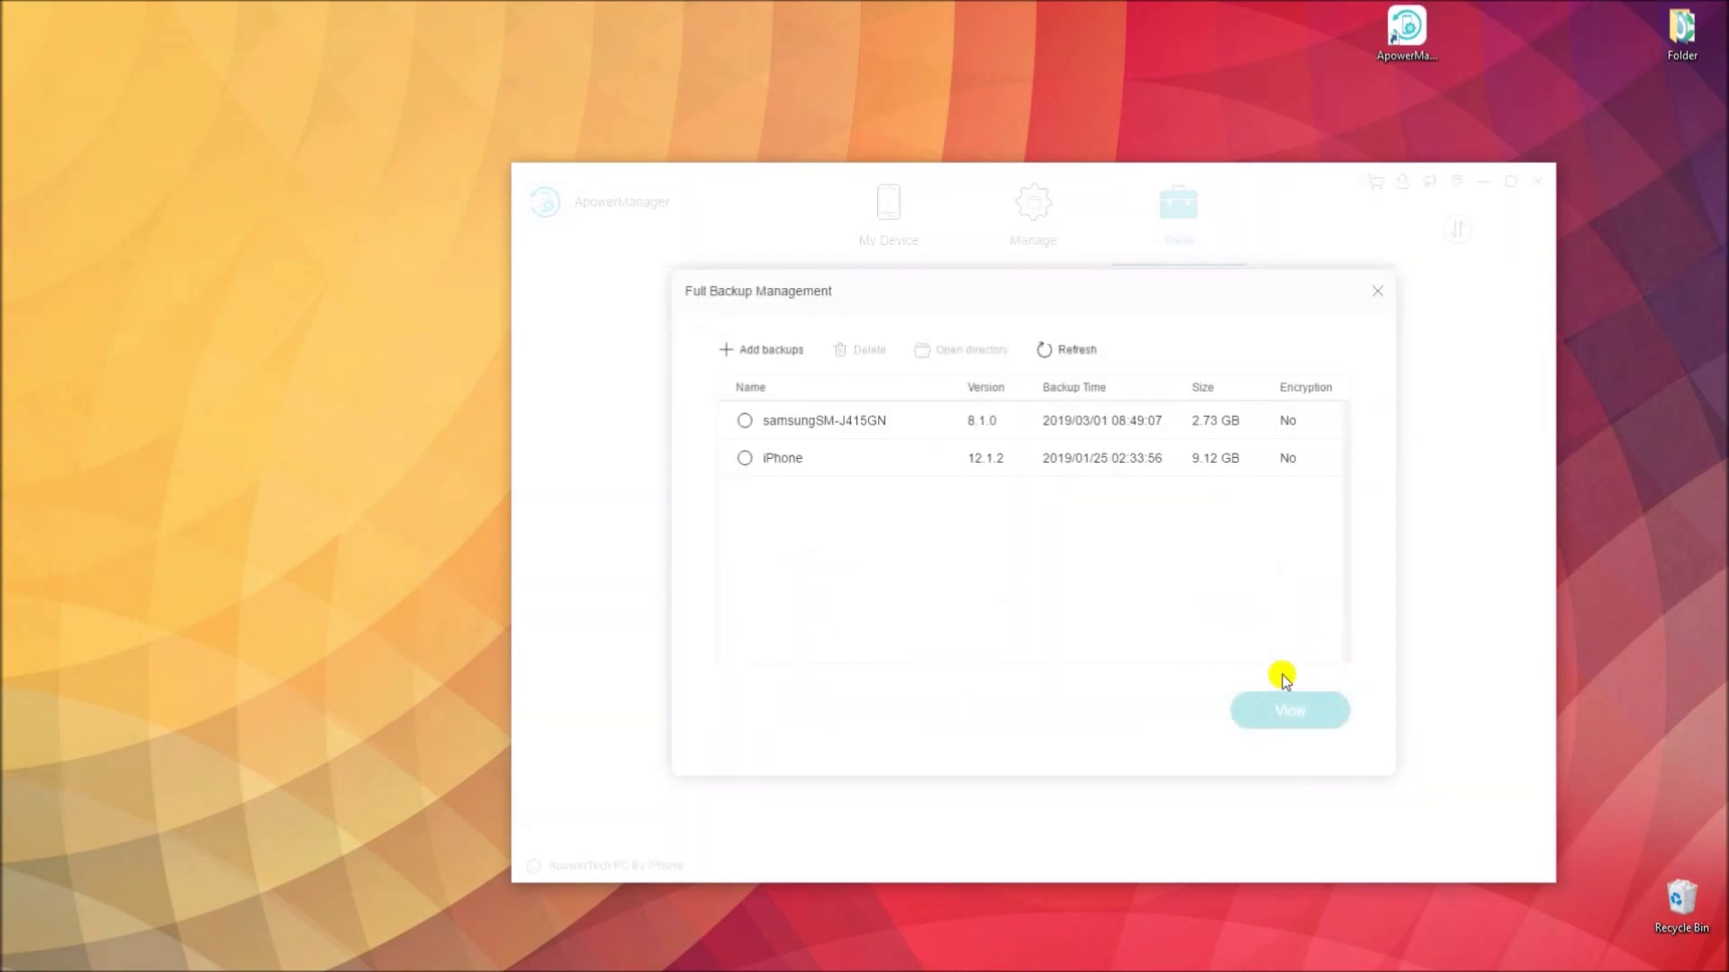
left_click(845, 425)
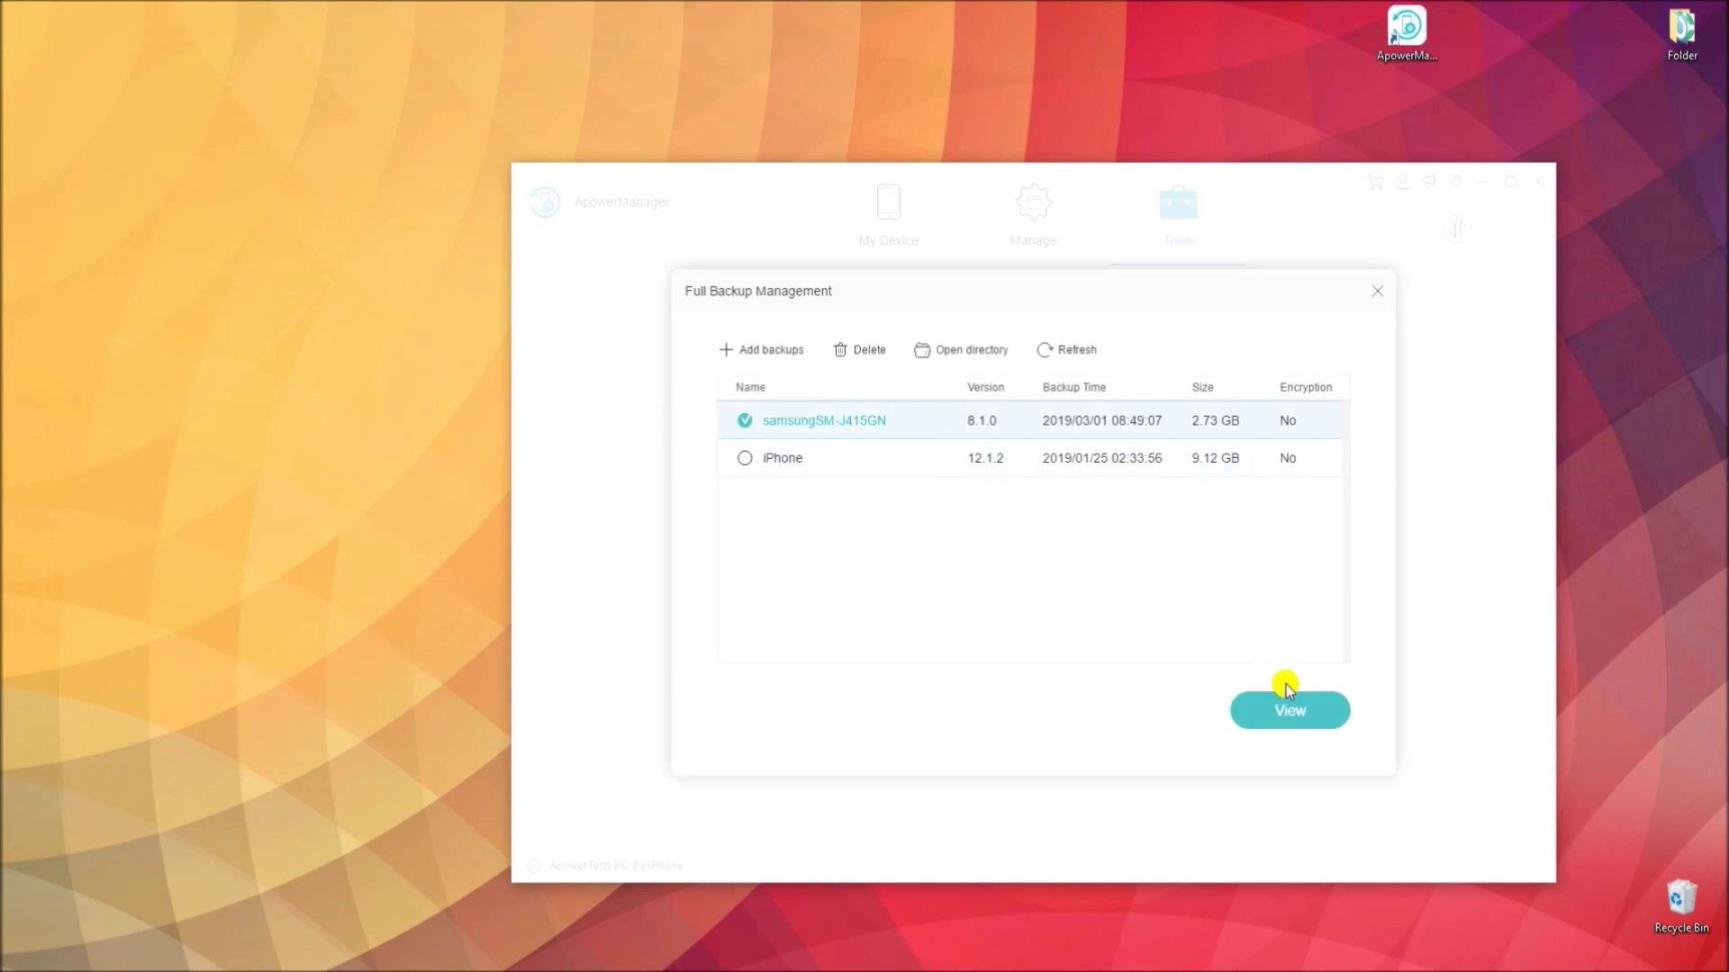
left_click(1277, 718)
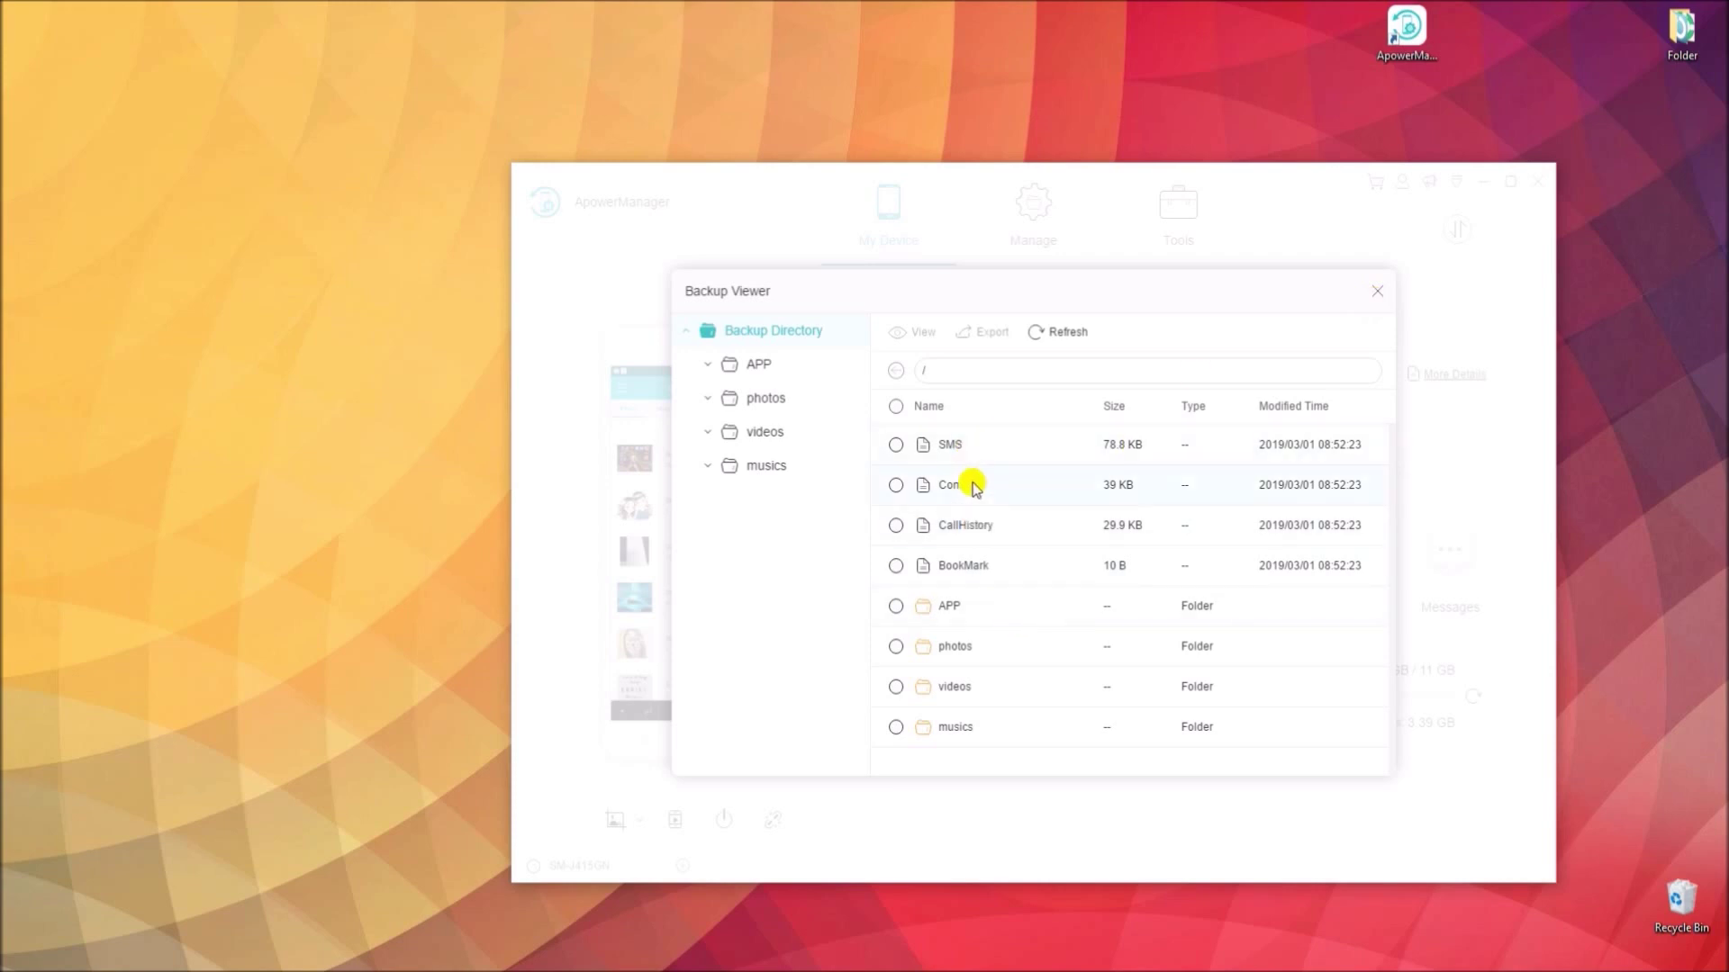
Step: Browse the backup's APP folder, then return to its top-level contents
left_click(986, 605)
left_click(915, 334)
left_click(896, 370)
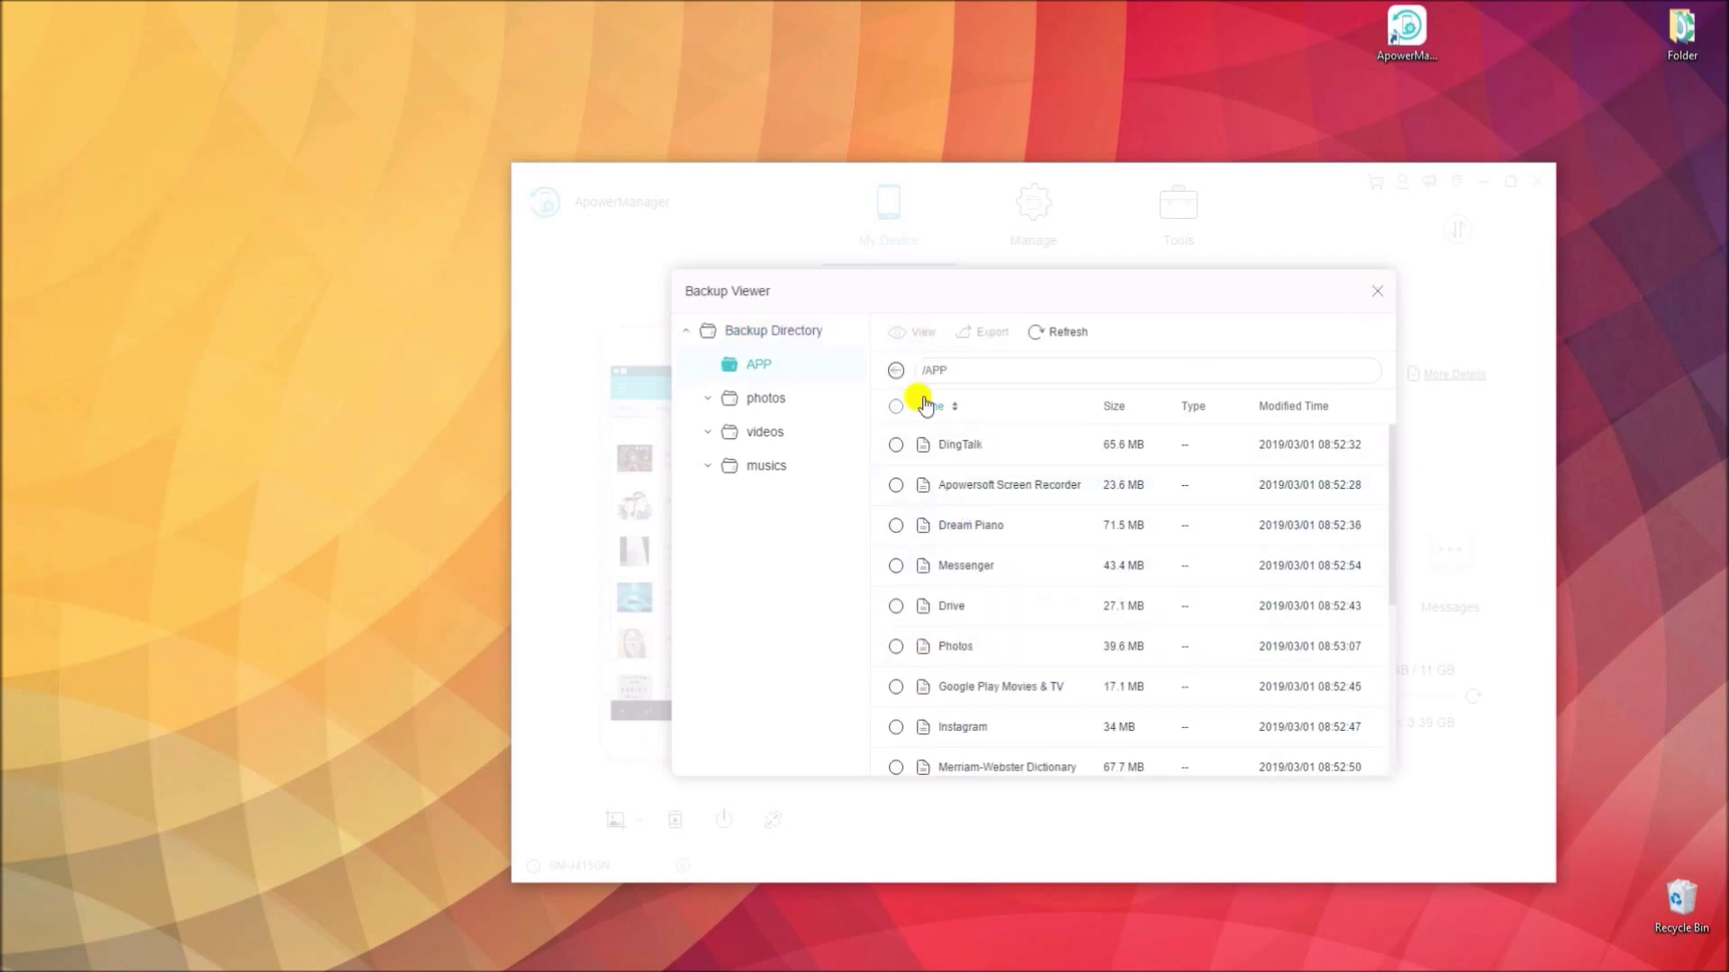
Step: Close the backup viewer and start a Full Restore of the samsungSM-J415GN backup to the phone
left_click(1376, 290)
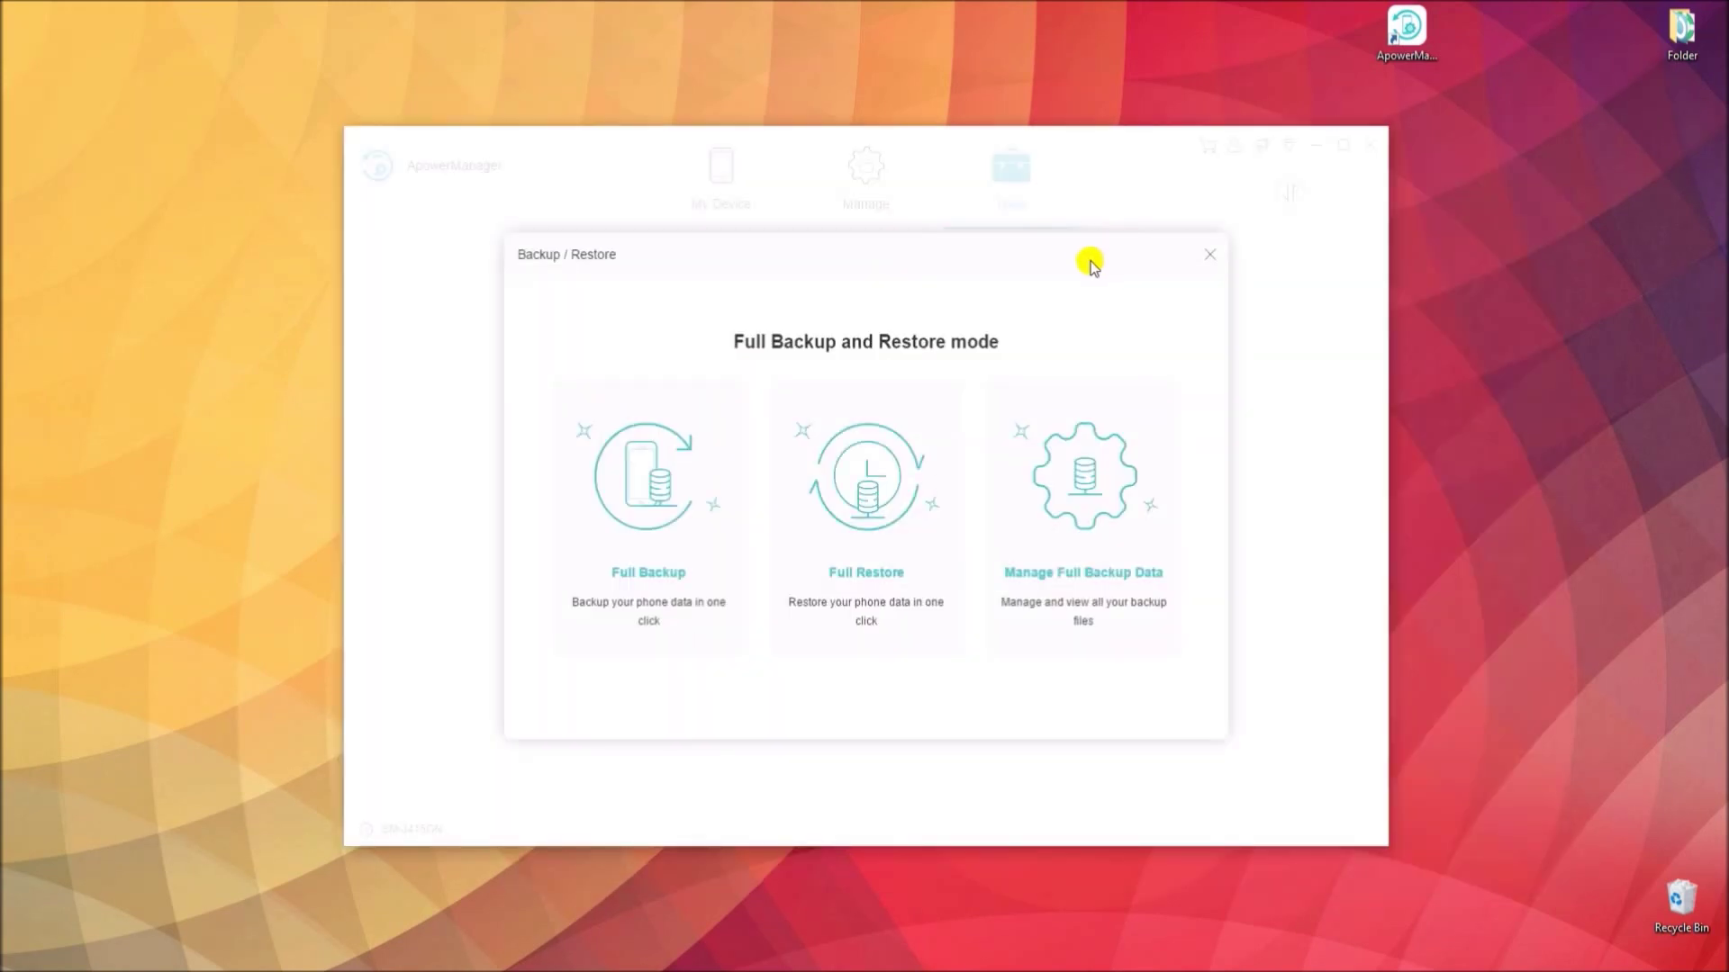
left_click(900, 630)
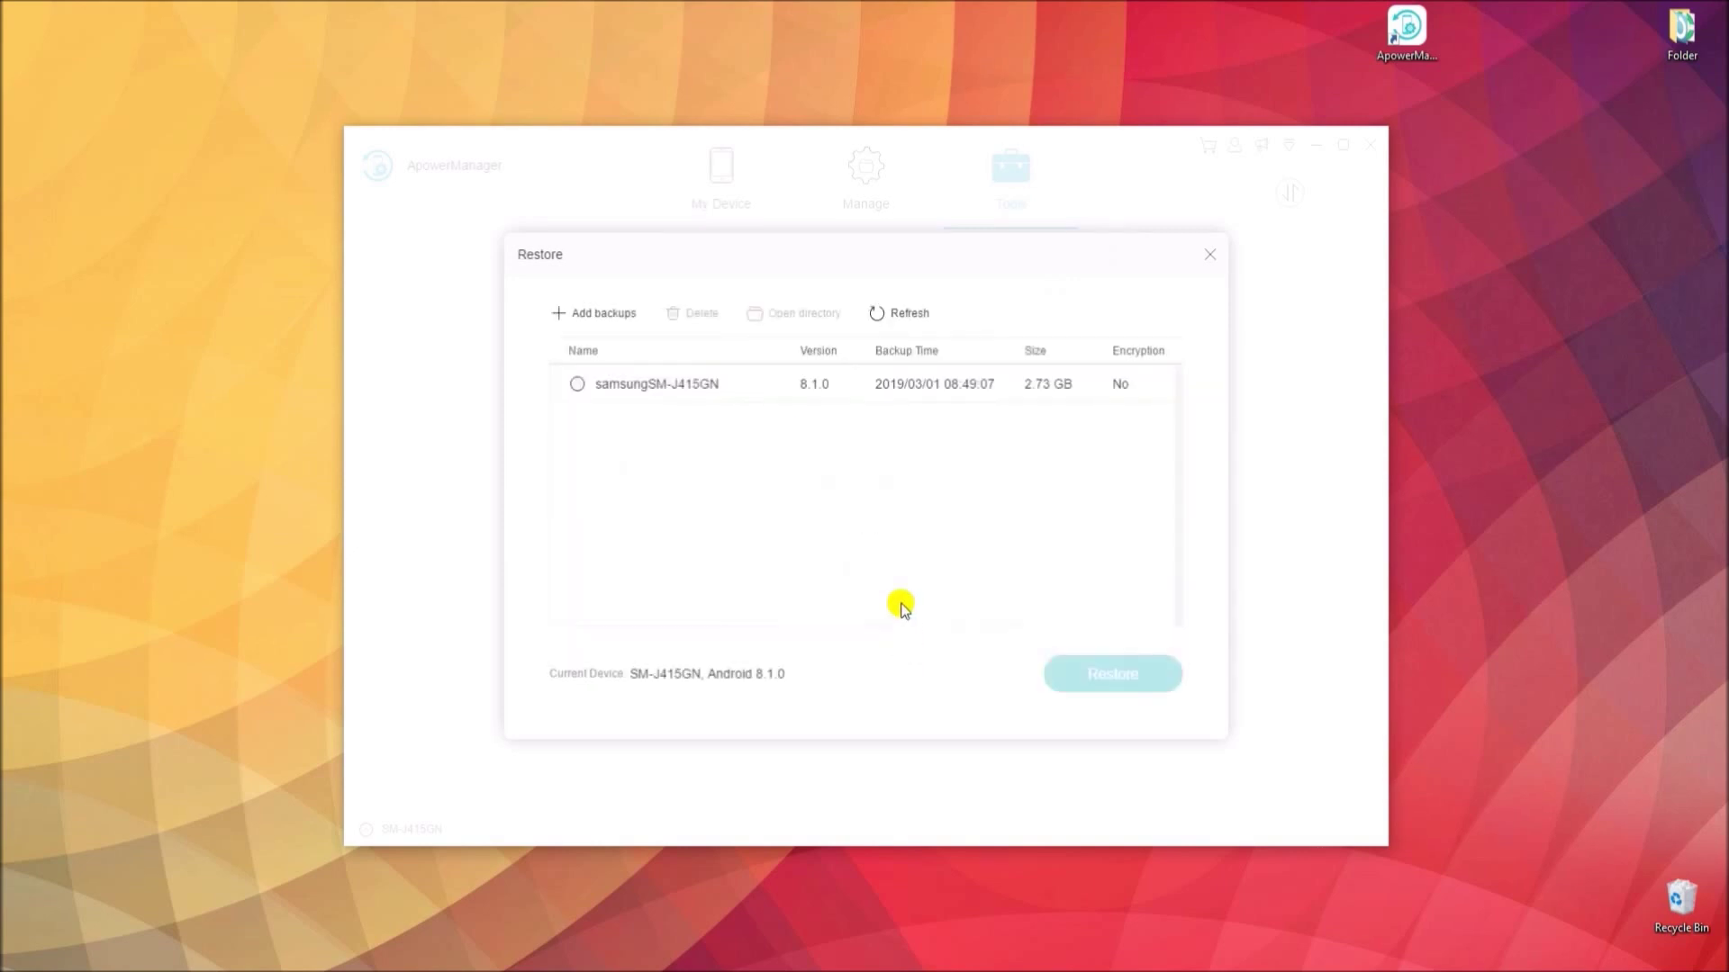
left_click(577, 385)
left_click(1126, 684)
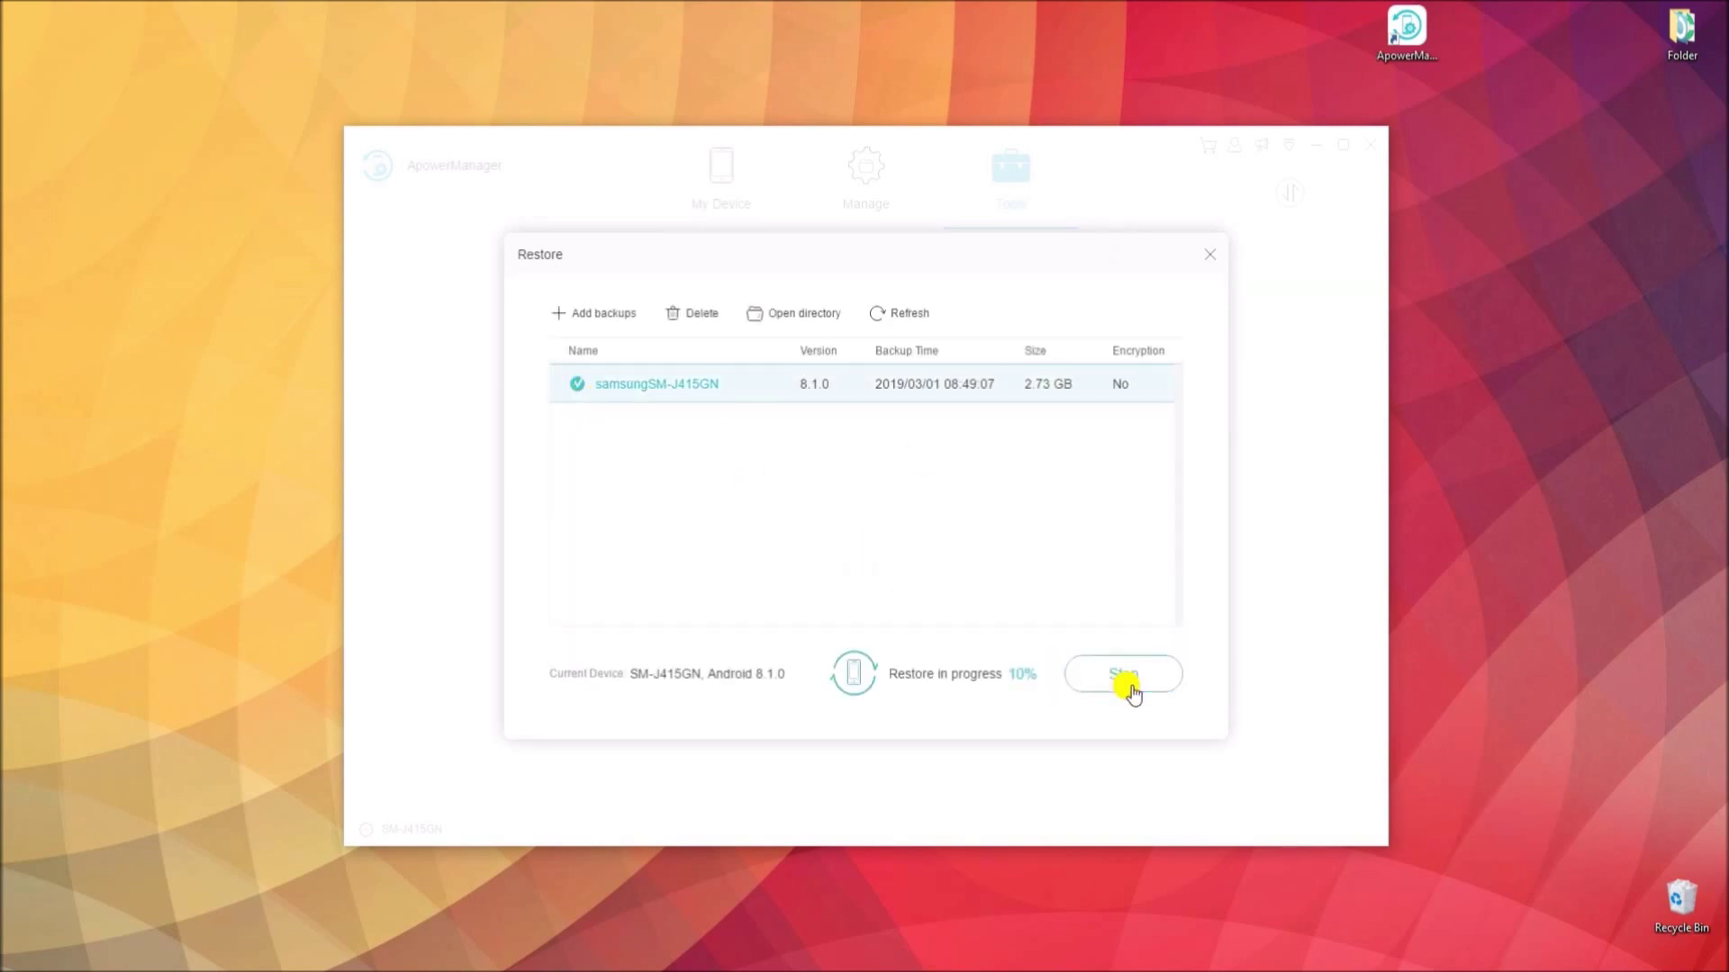